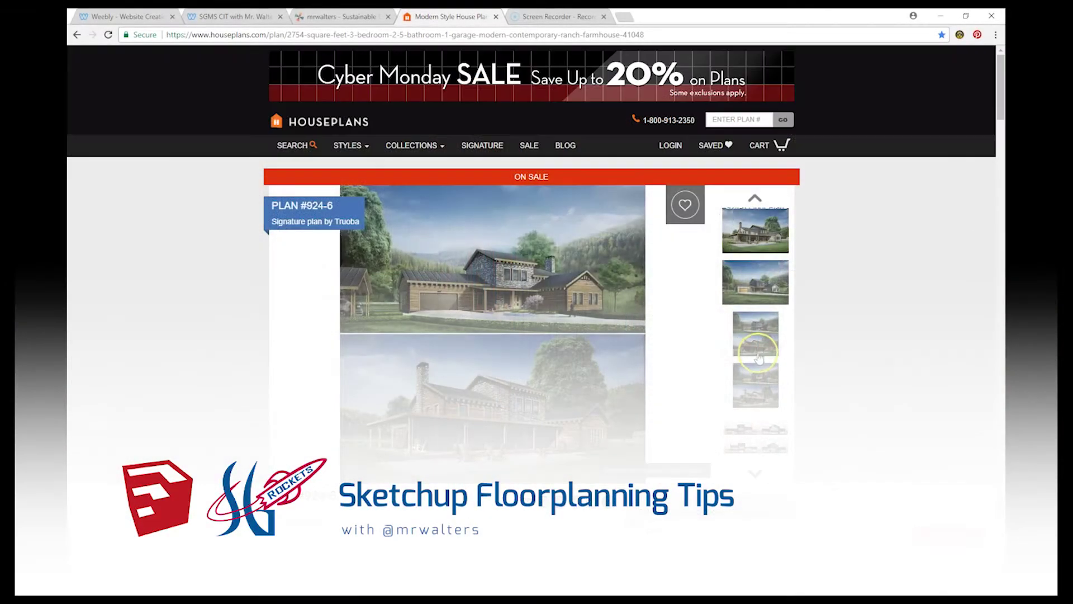
Zoom out and orbit around the 3D walls over the floor plan
scroll(763, 350, down, 1)
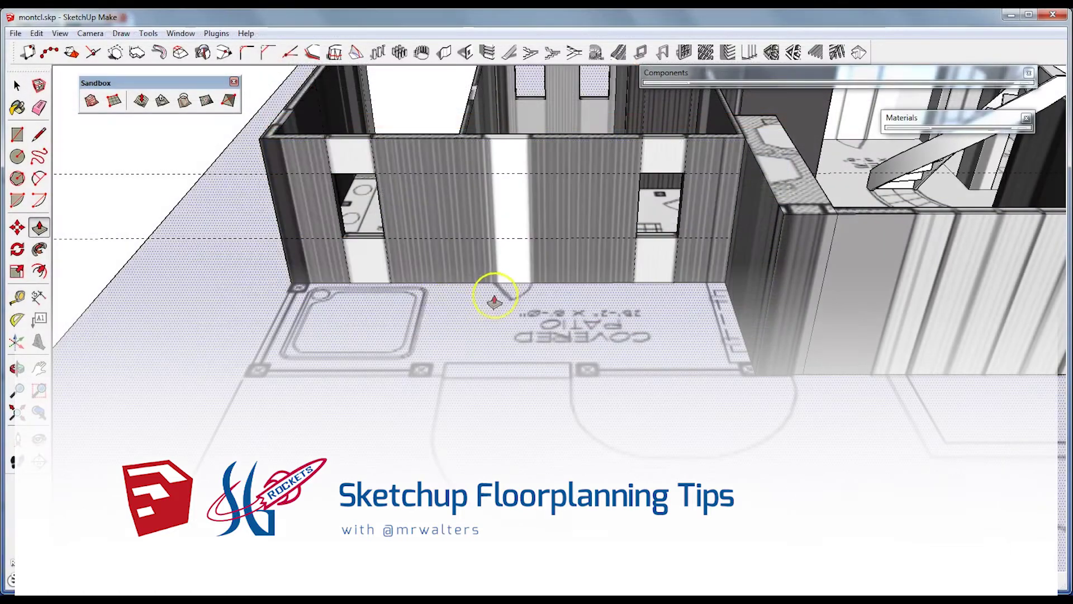
mouse_move(491, 296)
middle_down()
mouse_move(434, 302)
mouse_move(709, 249)
mouse_move(629, 241)
mouse_move(541, 283)
mouse_move(509, 283)
middle_up()
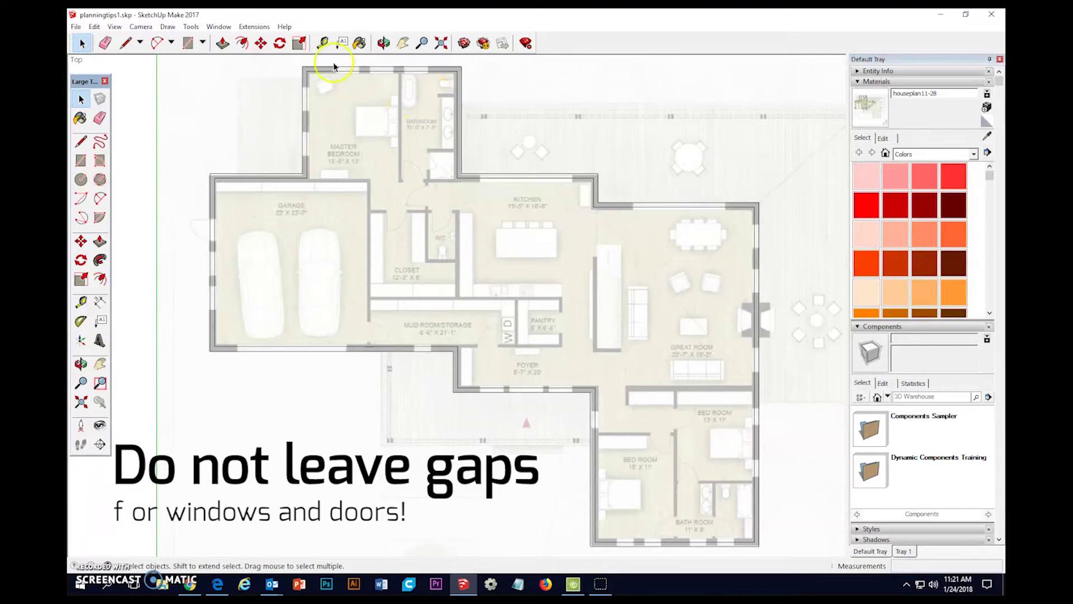
Draw outer and inner rectangles over the bathroom walls, about 15' 7 7/8" by 8' 1/4"
click(188, 44)
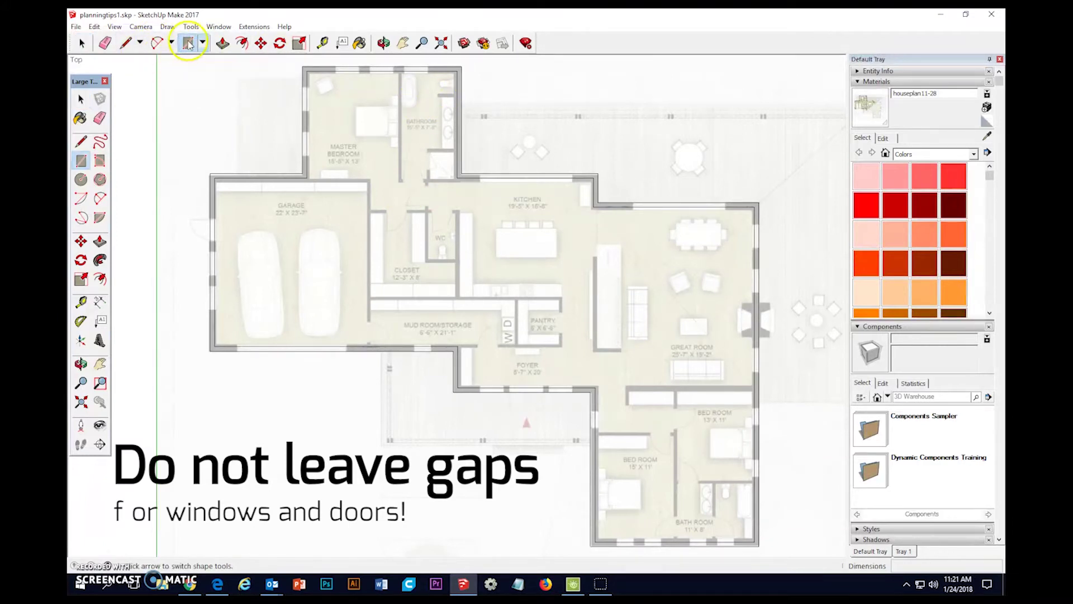
scroll(462, 62, up, 1)
scroll(462, 62, up, 4)
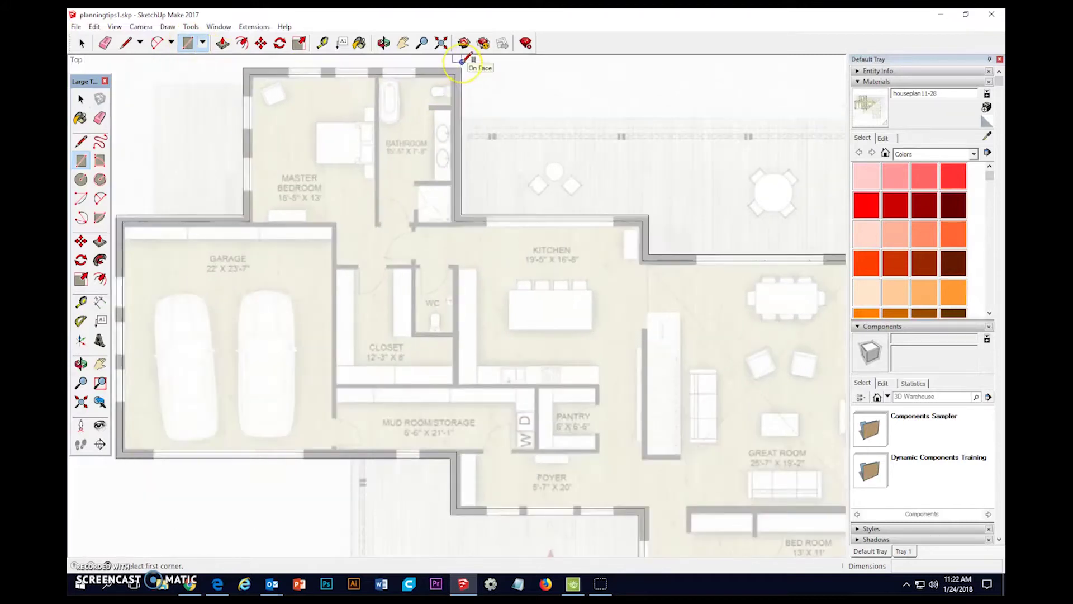
scroll(452, 81, down, 1)
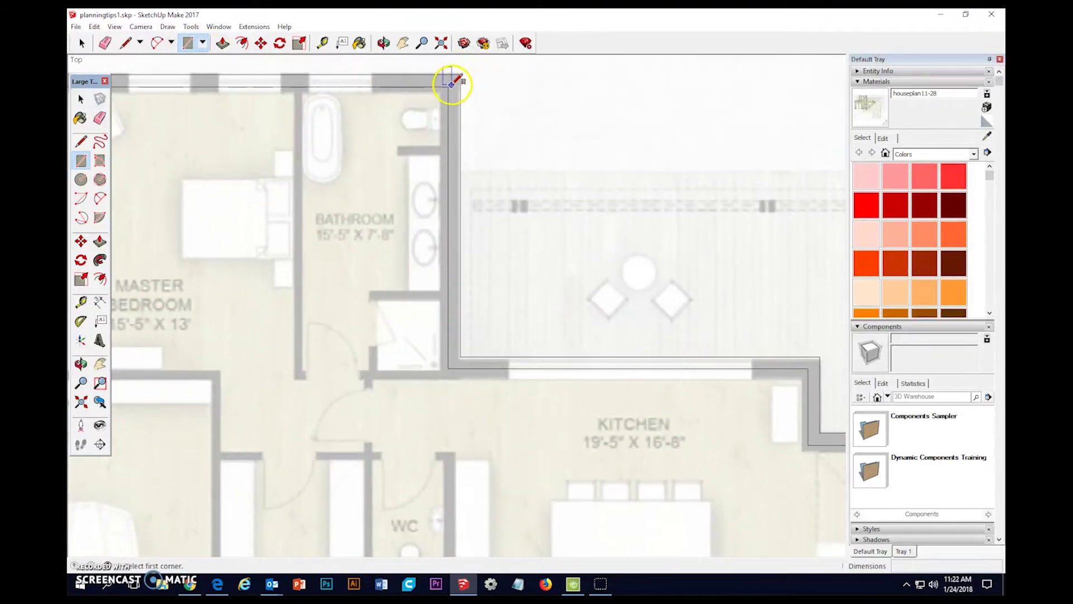
click(447, 86)
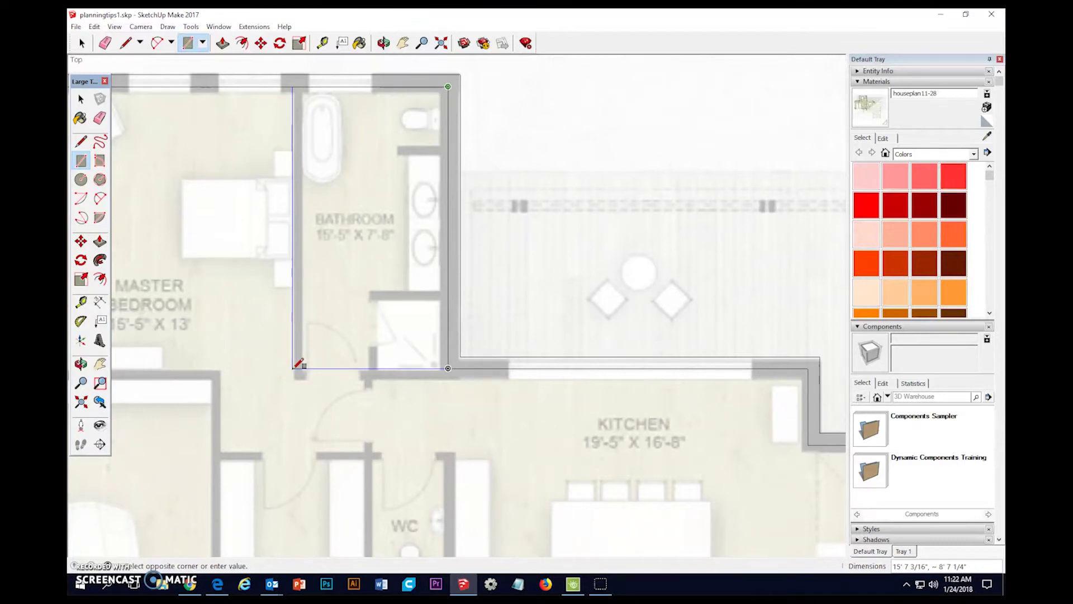
click(292, 368)
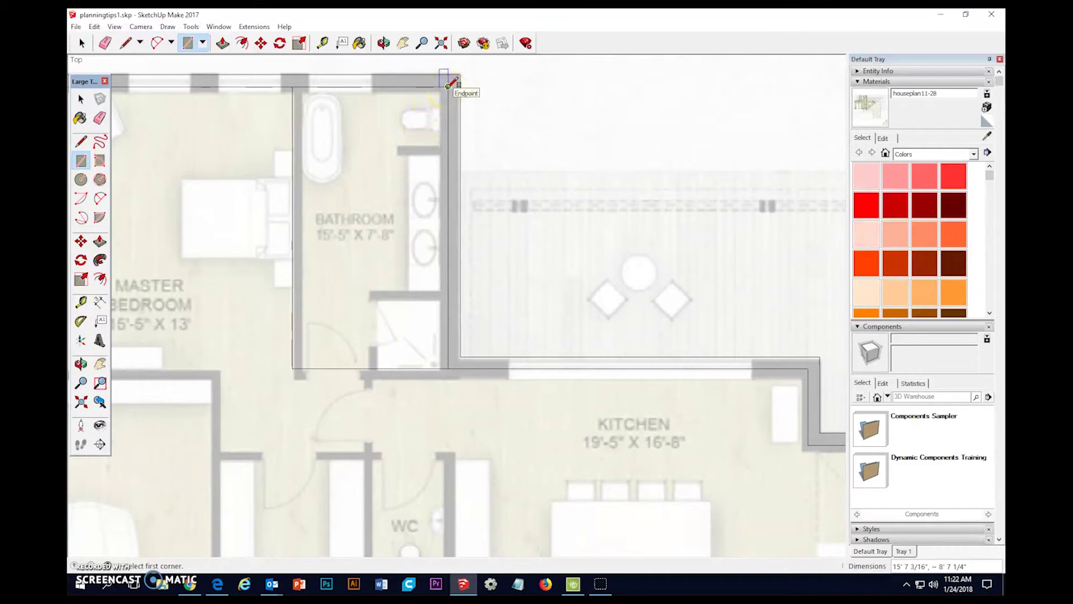
click(448, 85)
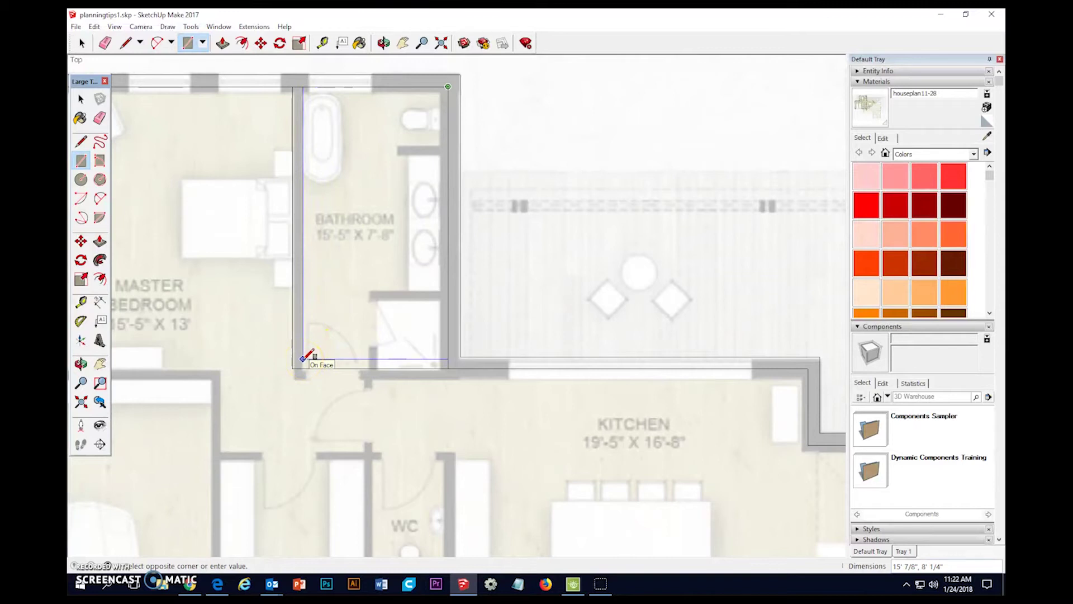
click(303, 359)
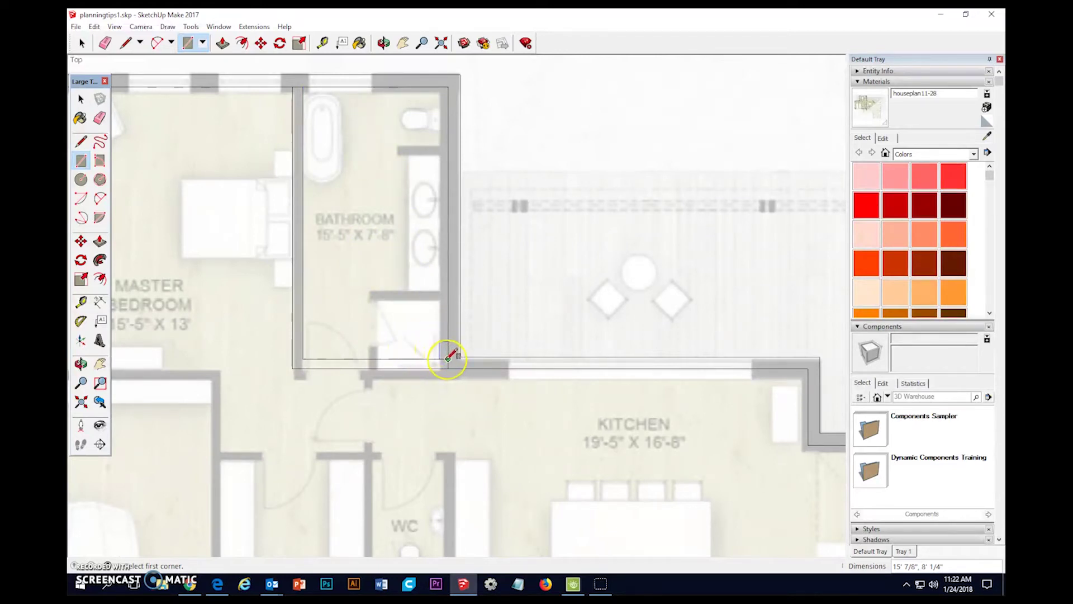
Draw nested rectangles around the shower enclosure, the inner one about 4' 3/8" by 3' 7"
click(448, 358)
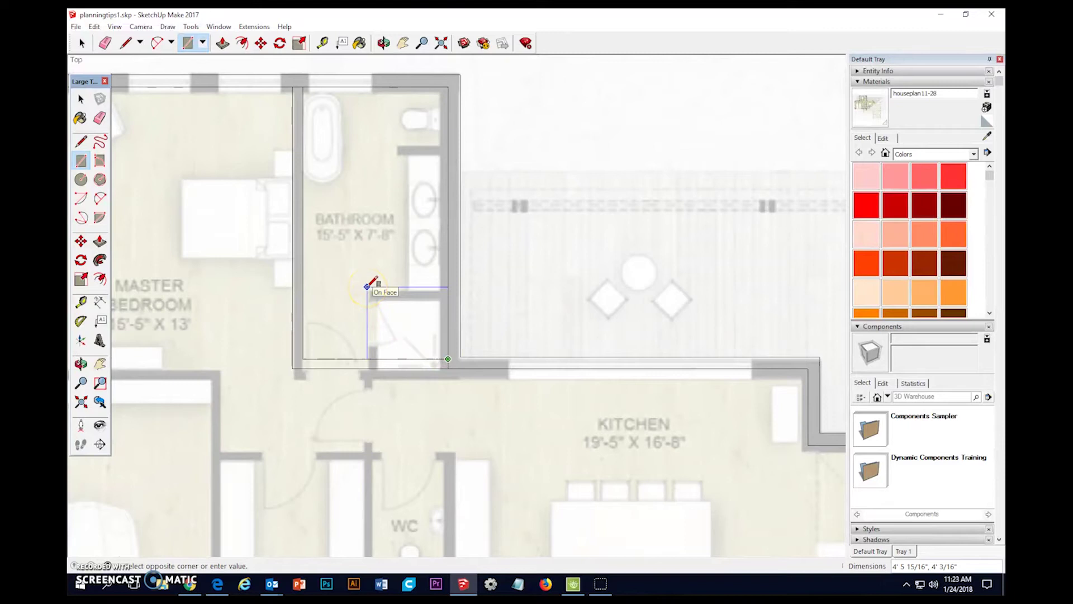
click(367, 287)
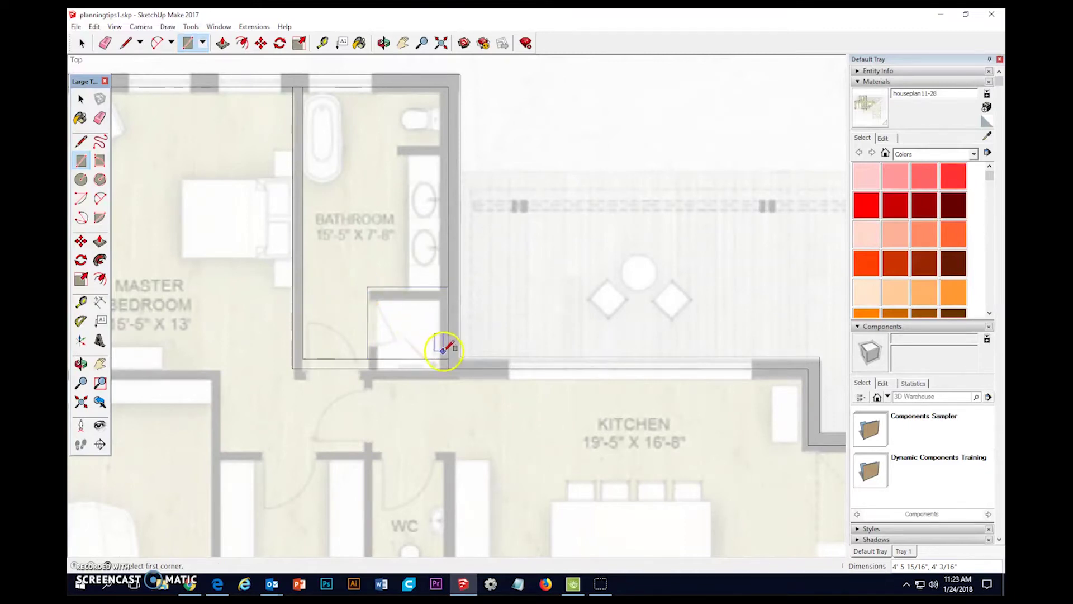
click(448, 358)
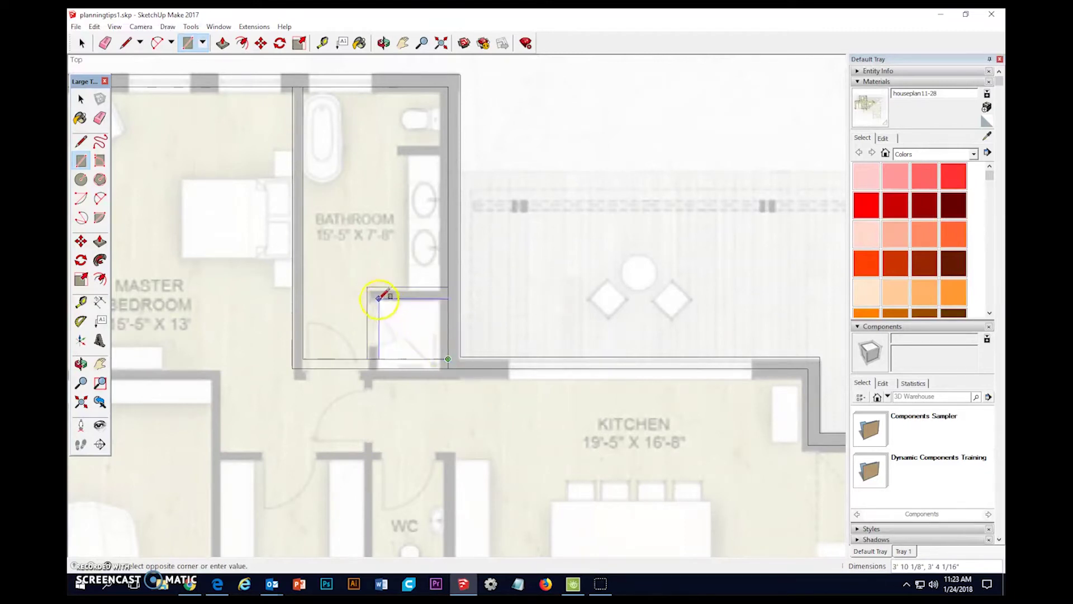
click(375, 294)
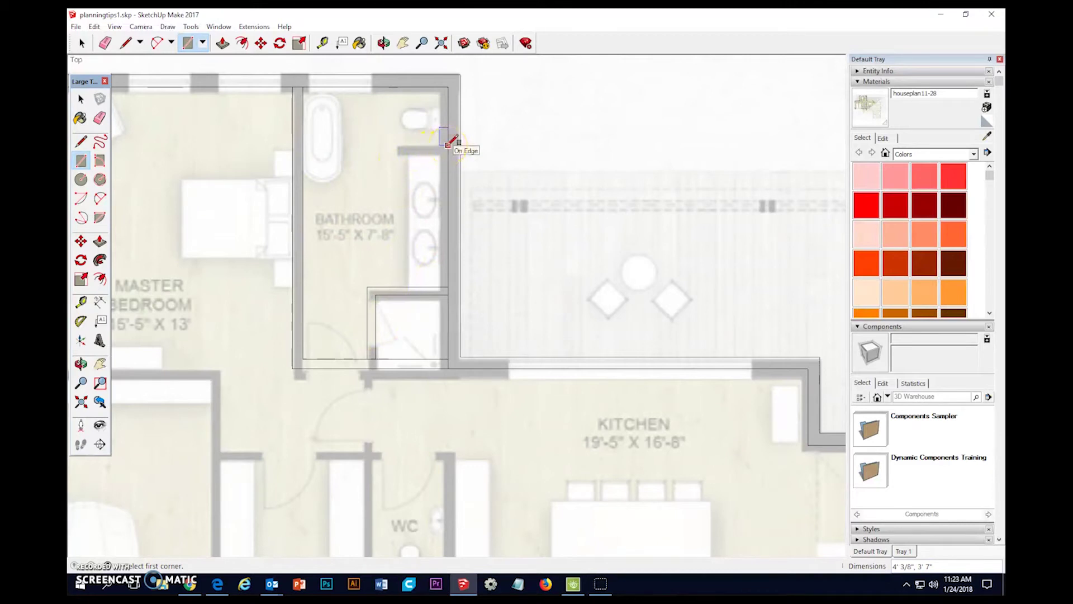
Trace the short partition by the toilet and the master bedroom's bottom wall with thin rectangles
click(448, 145)
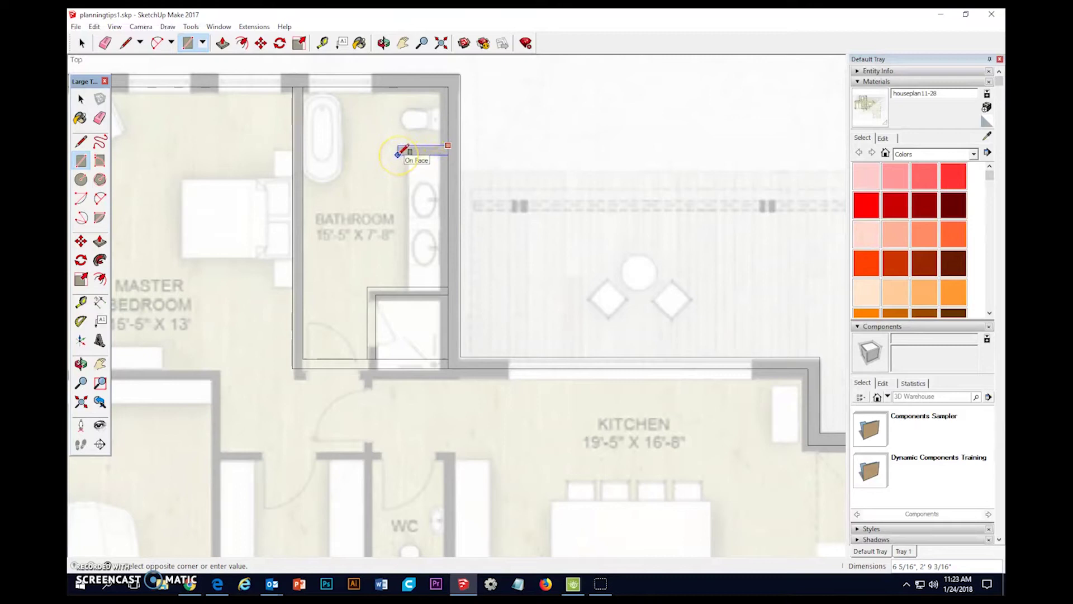
click(398, 154)
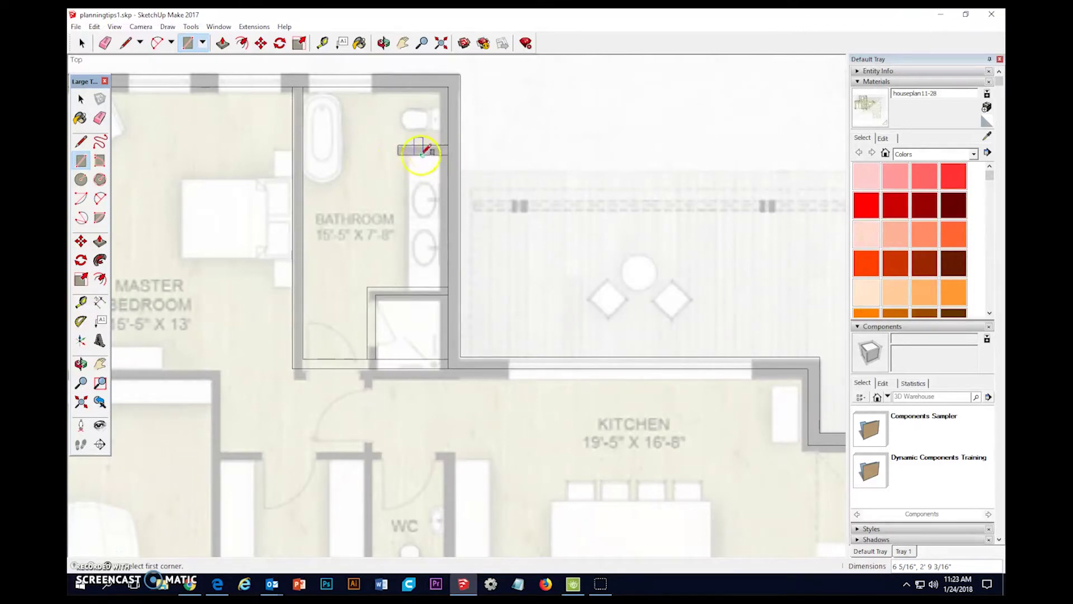
scroll(403, 271, down, 5)
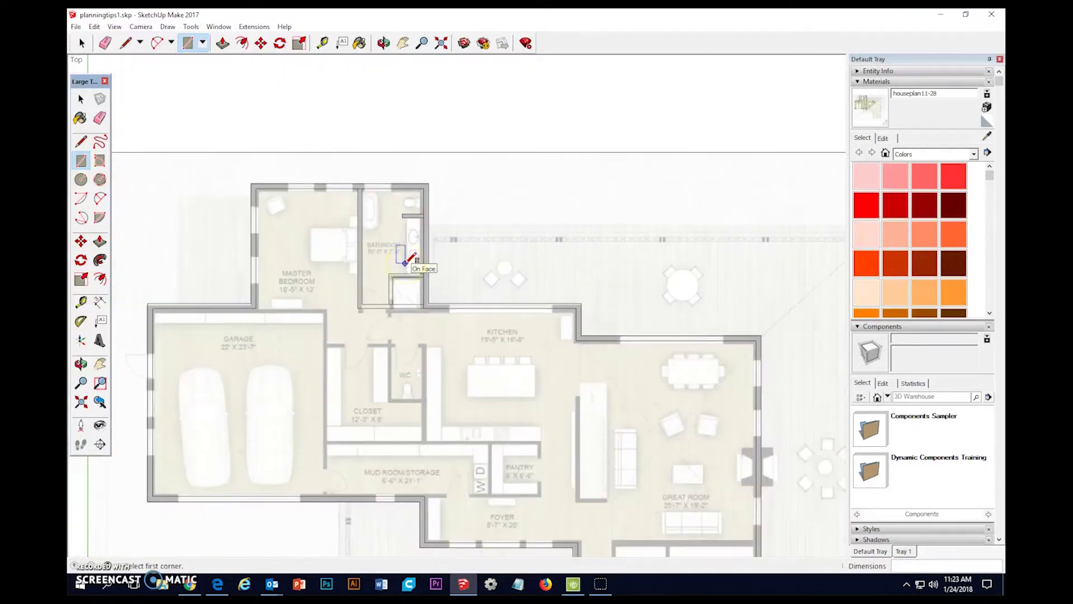
scroll(355, 395, down, 3)
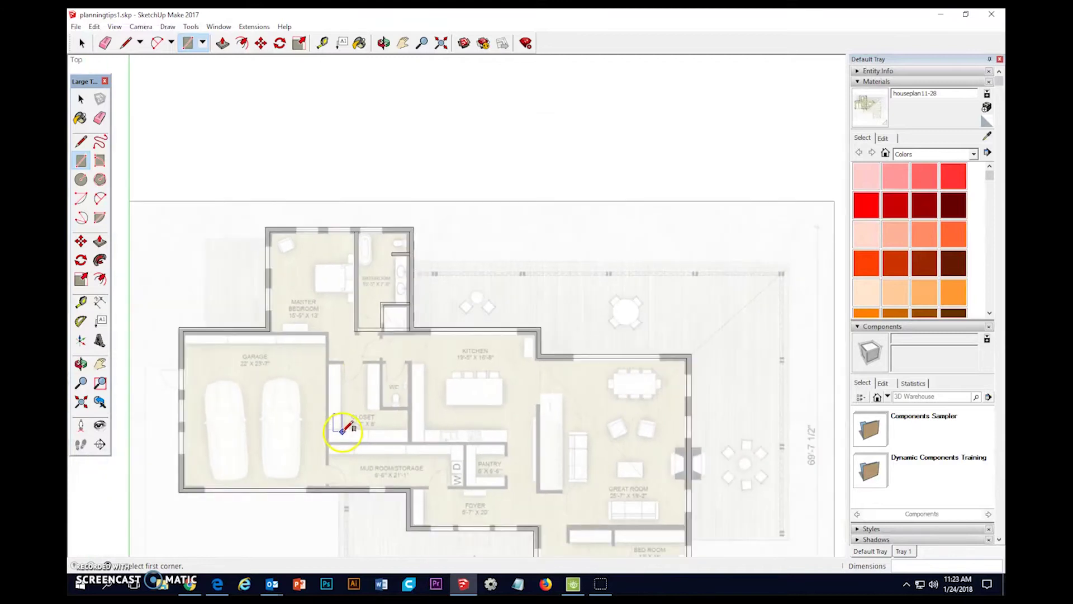
scroll(259, 389, up, 5)
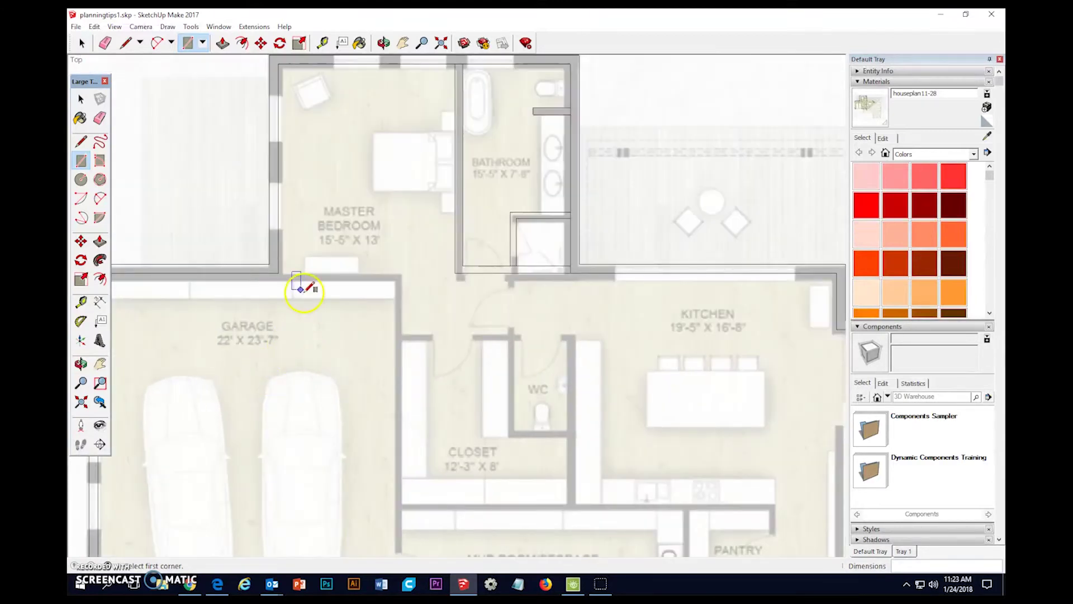
click(279, 273)
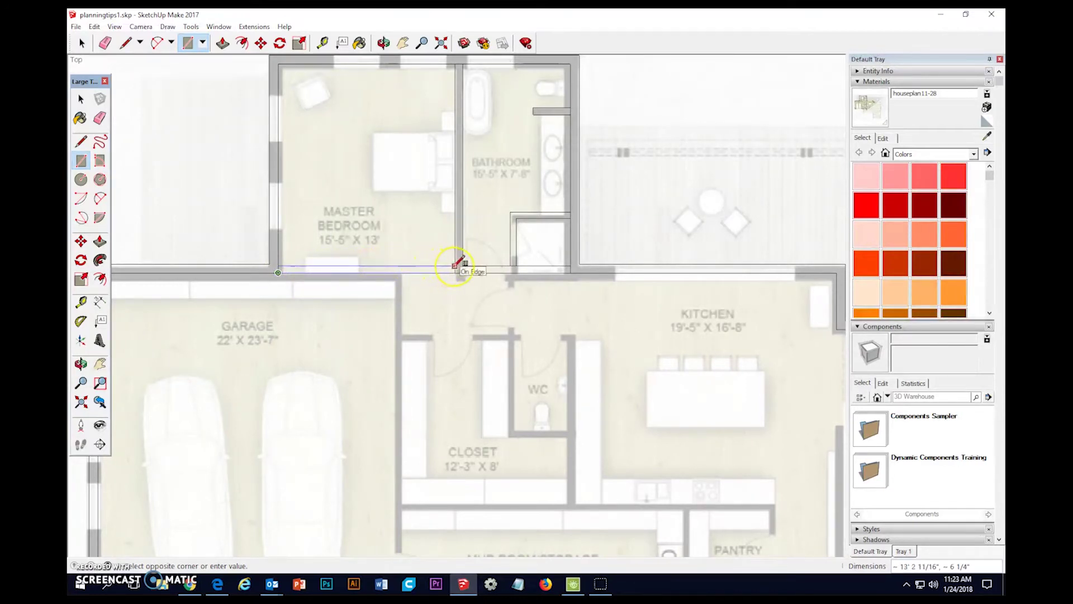
click(455, 266)
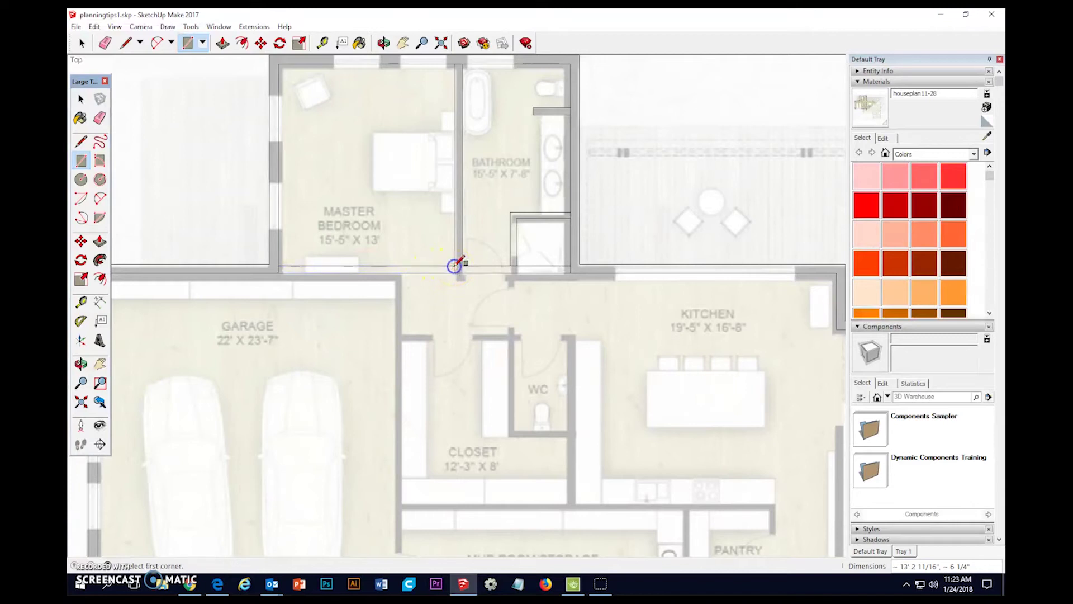
Draw a thin rectangle about 24' 5 15/16" long along the garage wall beside the closet
scroll(410, 264, up, 1)
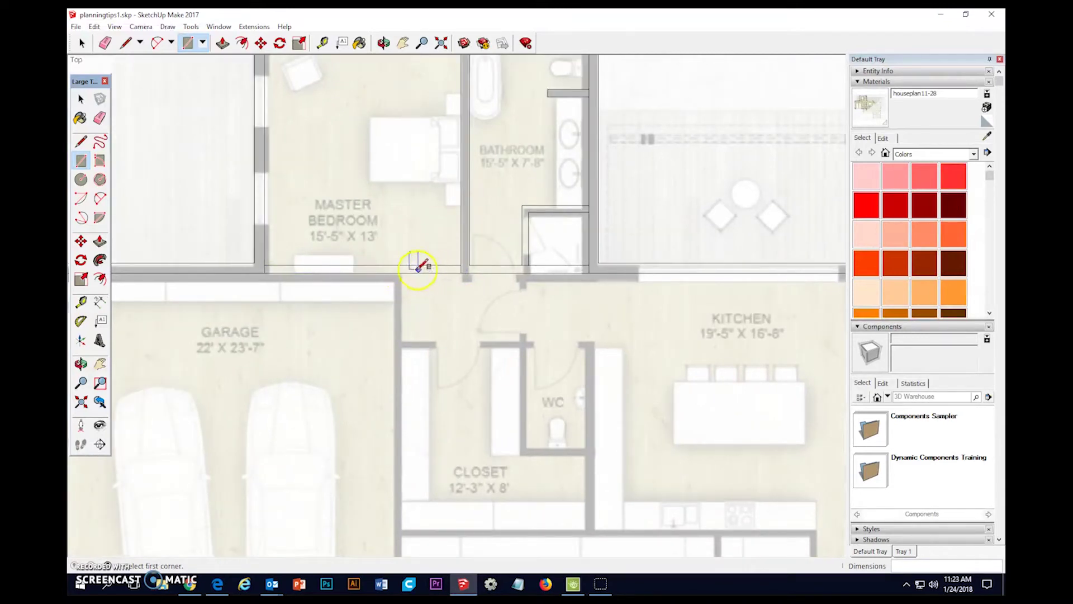
scroll(432, 282, down, 3)
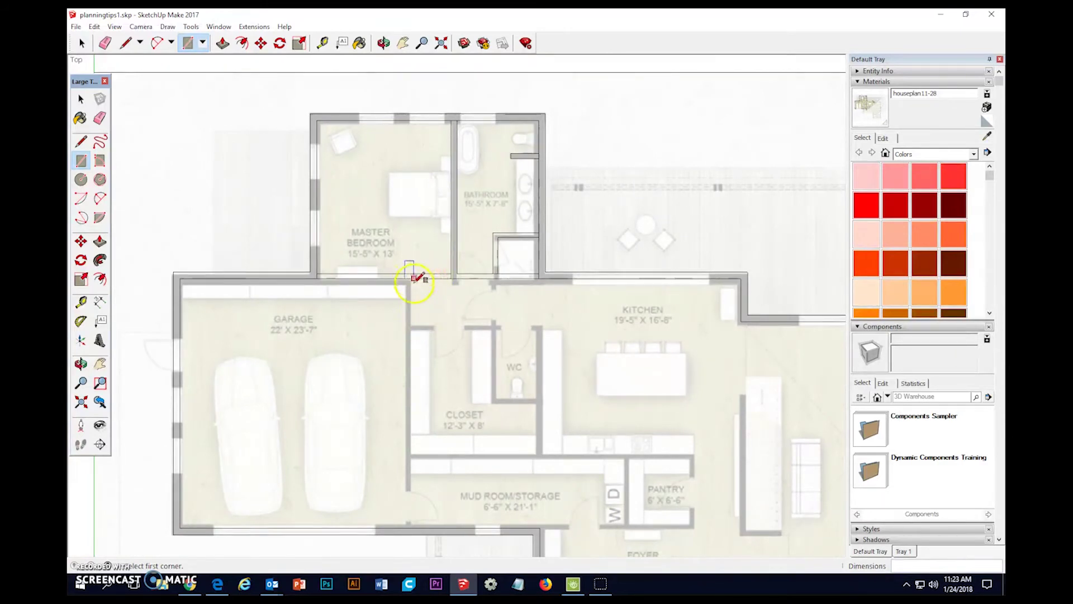
scroll(423, 375, down, 1)
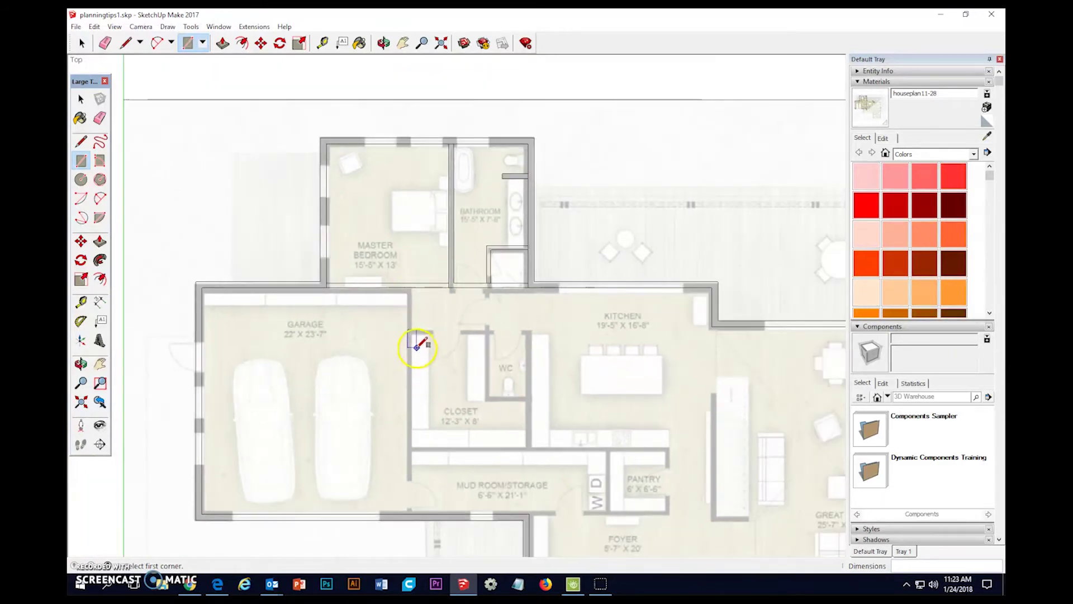
scroll(415, 349, up, 1)
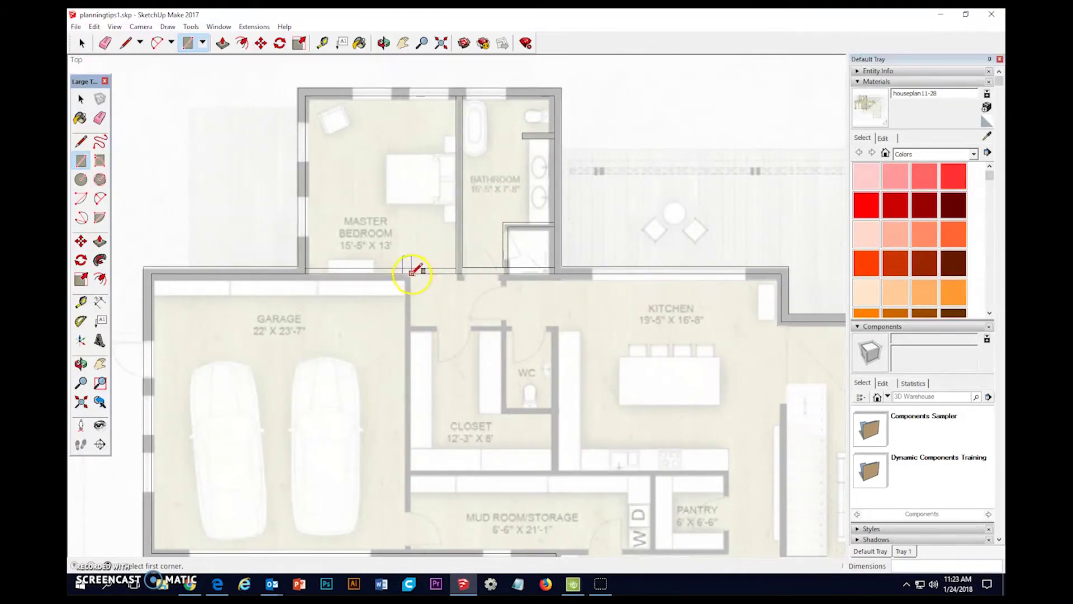
click(412, 272)
scroll(412, 447, down, 1)
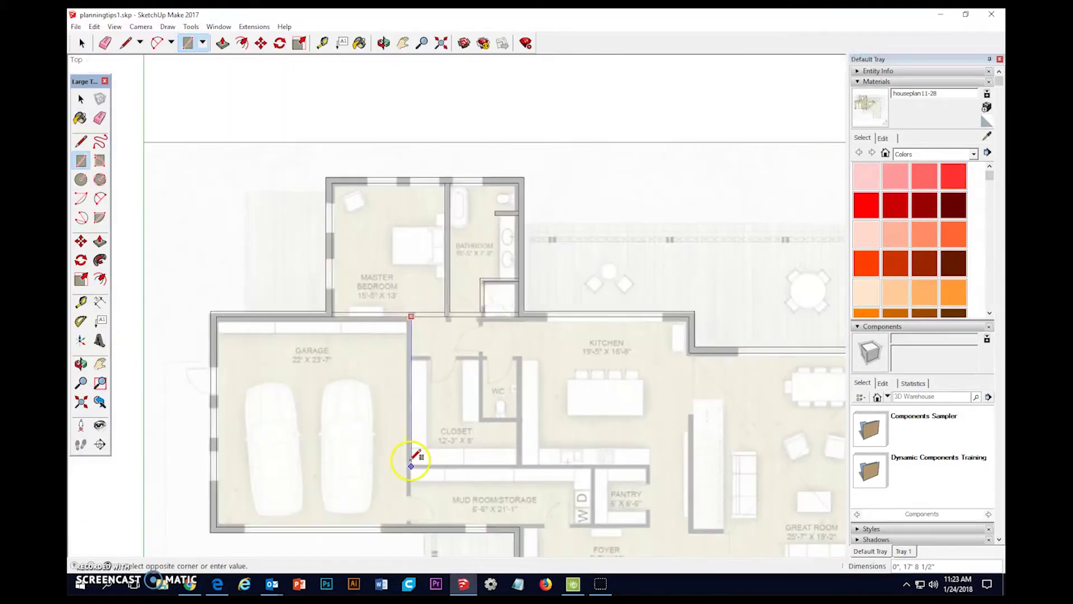
scroll(408, 486, up, 1)
scroll(407, 493, up, 1)
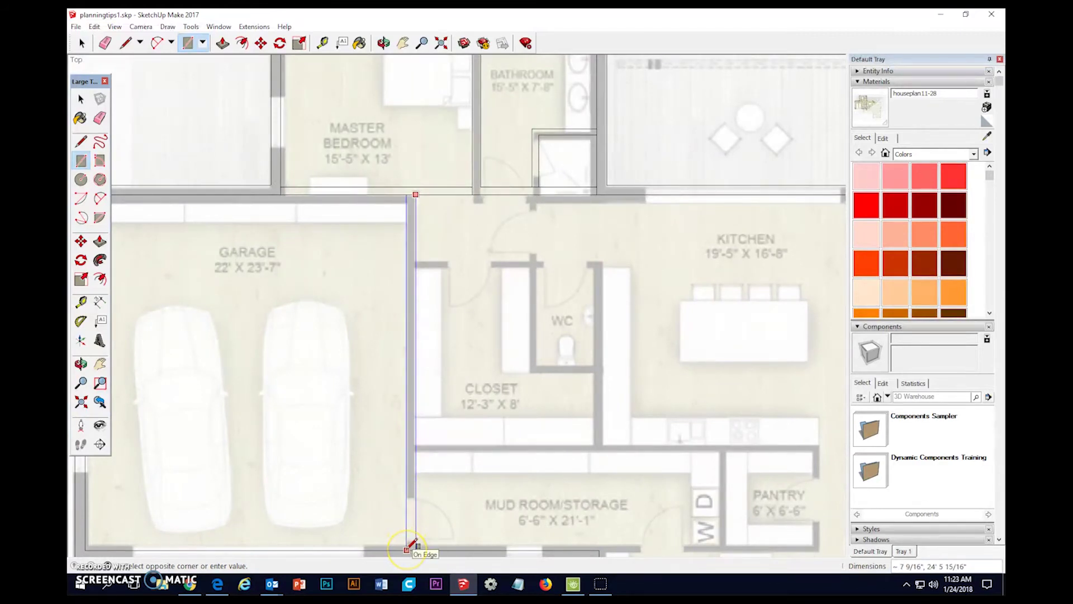
click(408, 547)
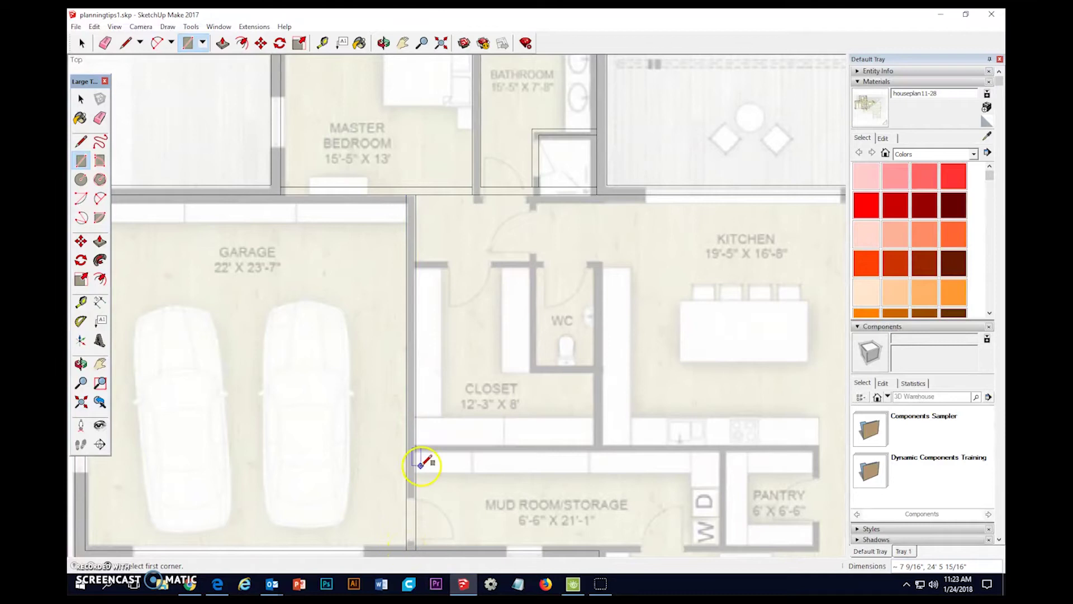
scroll(408, 295, down, 1)
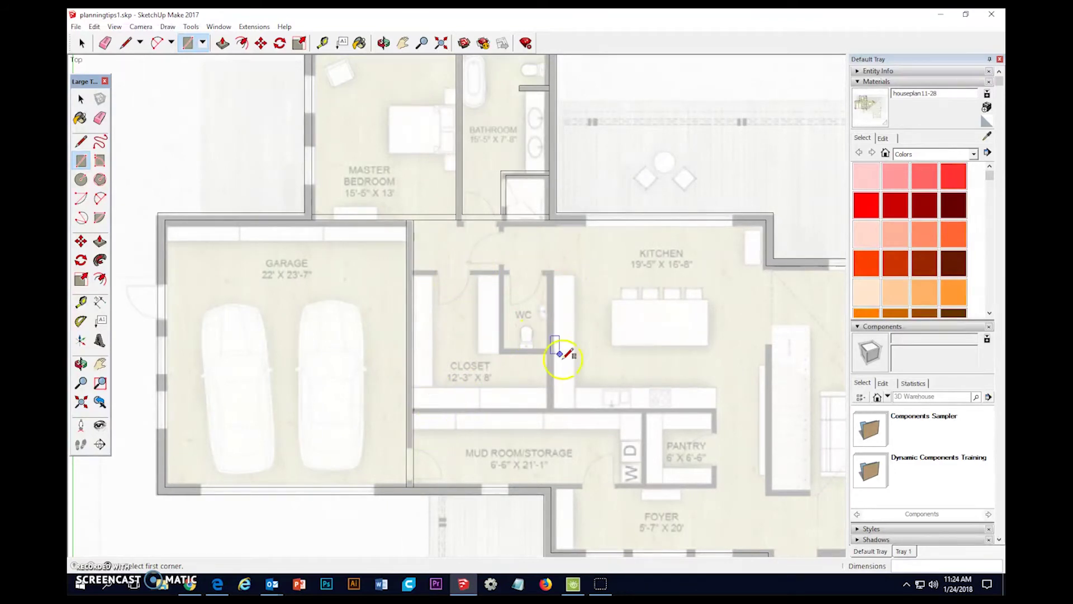
Outline the closet with rectangles from the garage wall corner to its opposite corner
click(413, 269)
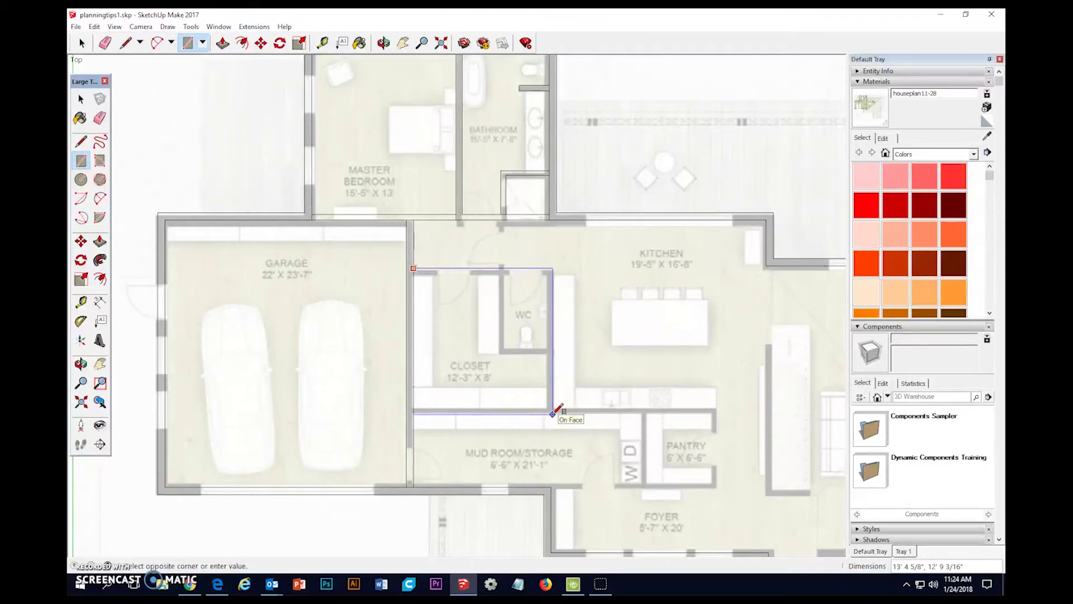
click(553, 414)
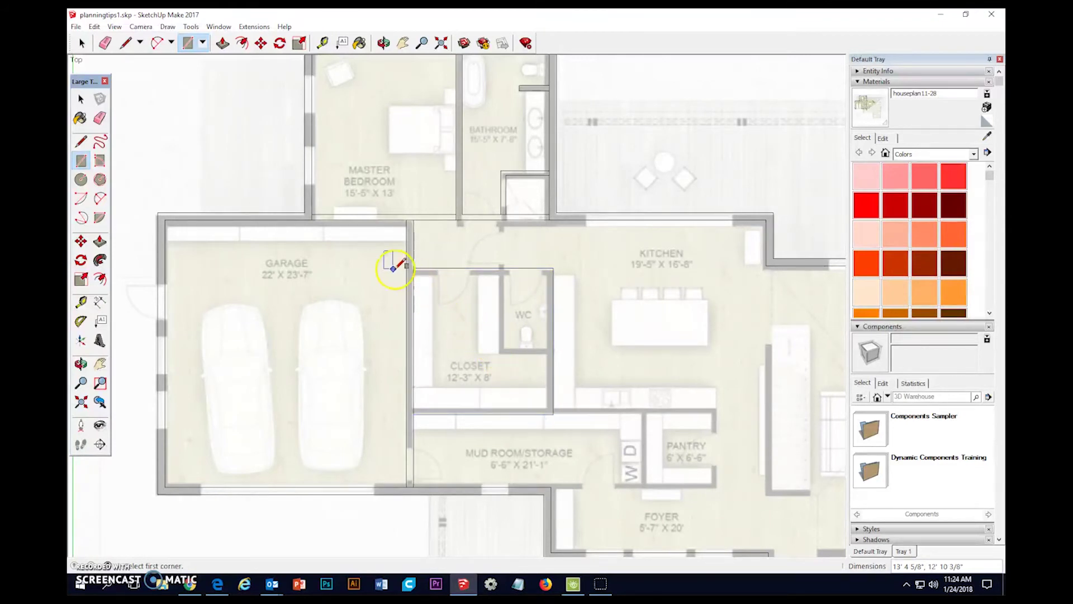
scroll(394, 267, up, 2)
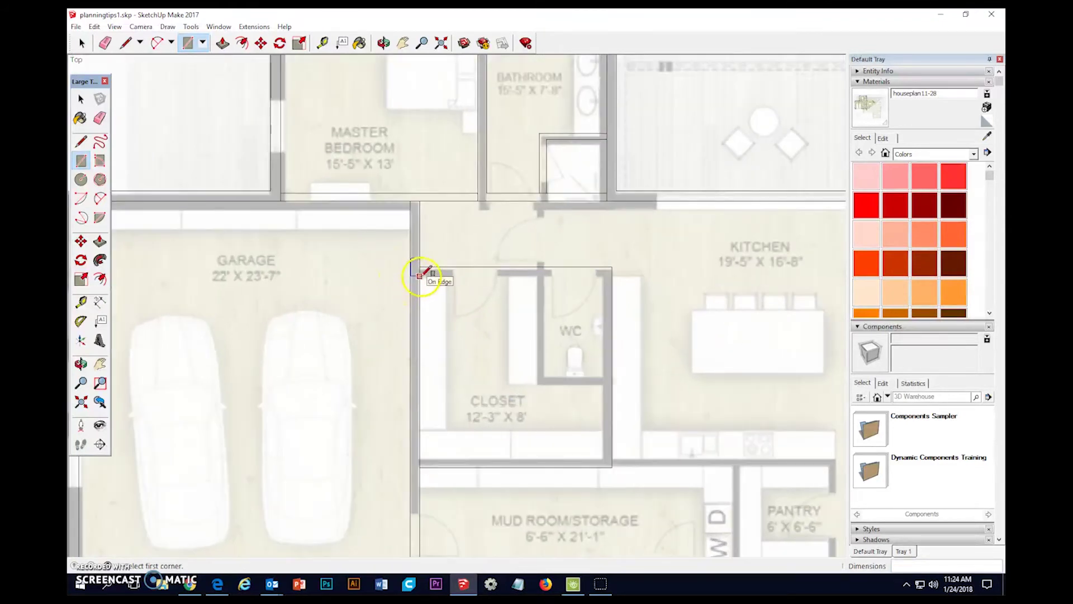
click(419, 276)
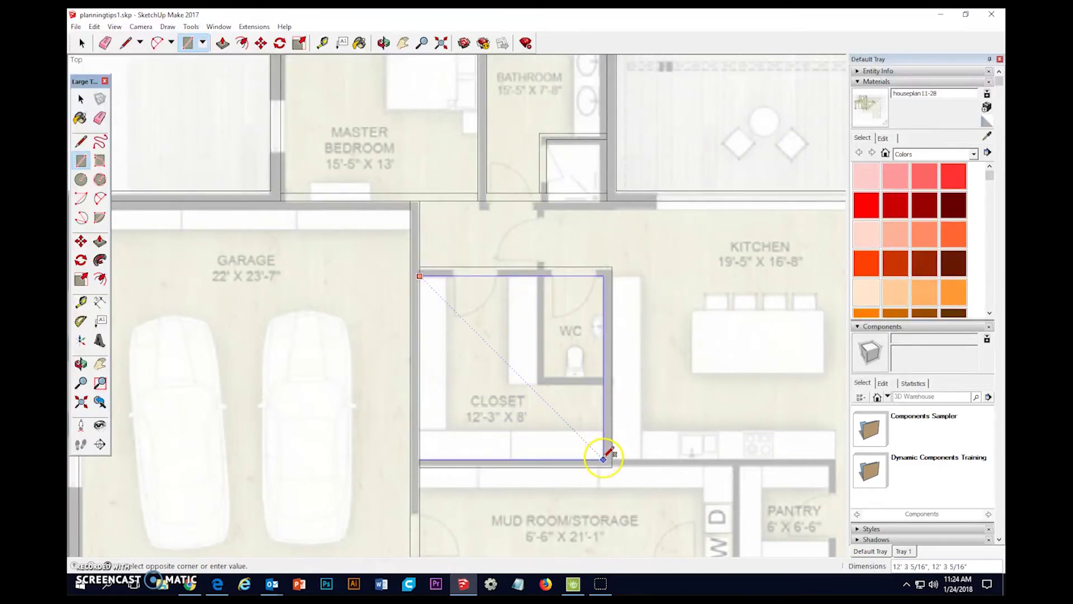
click(603, 459)
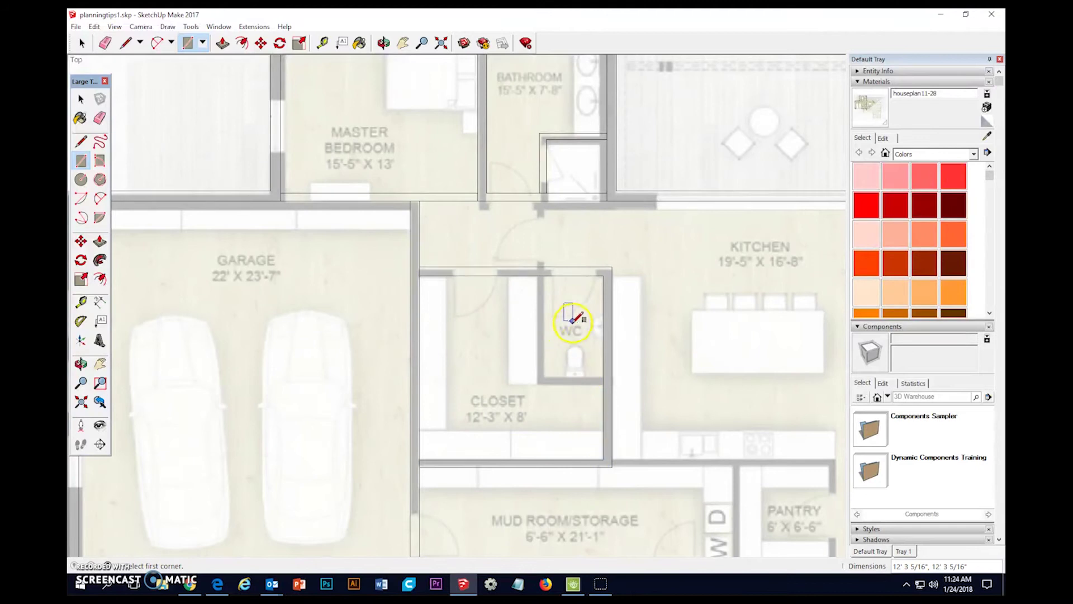
Draw the WC rectangle and a thin wall rectangle about 4' 5 5/16" long above it
click(603, 275)
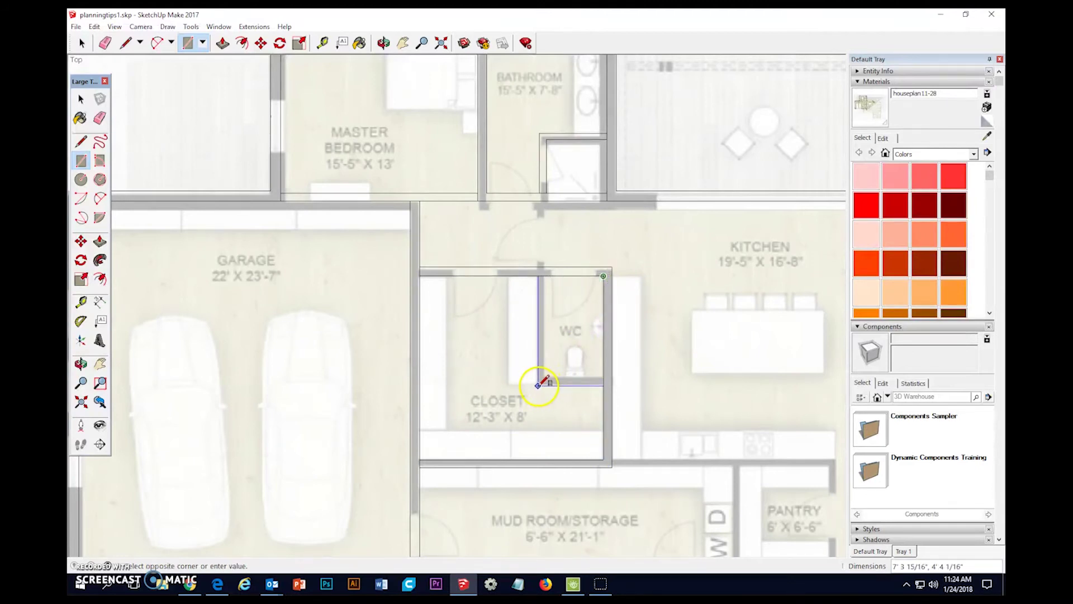
click(538, 385)
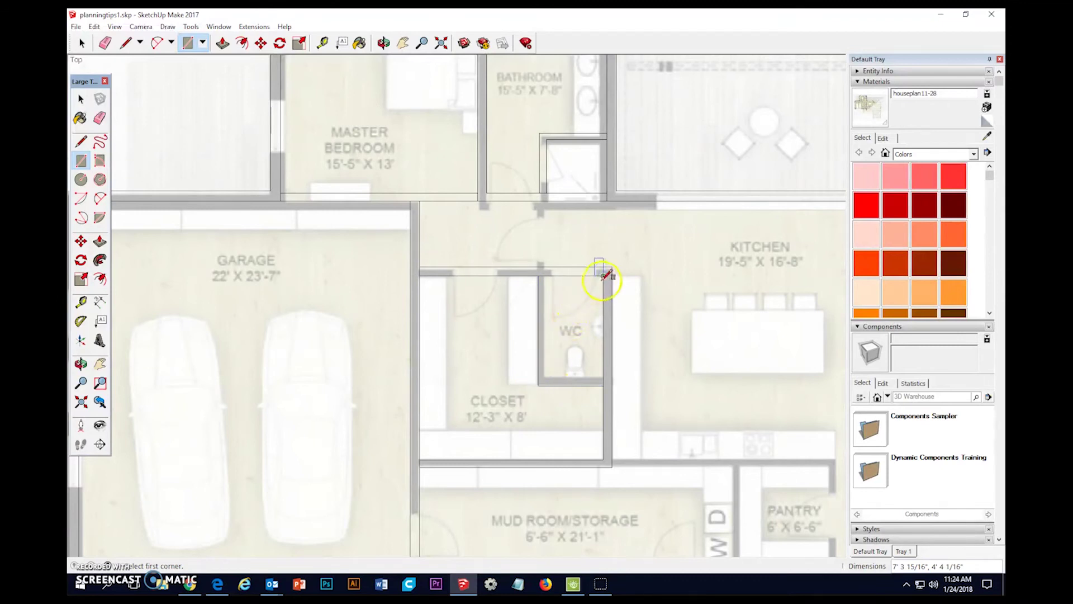
click(603, 275)
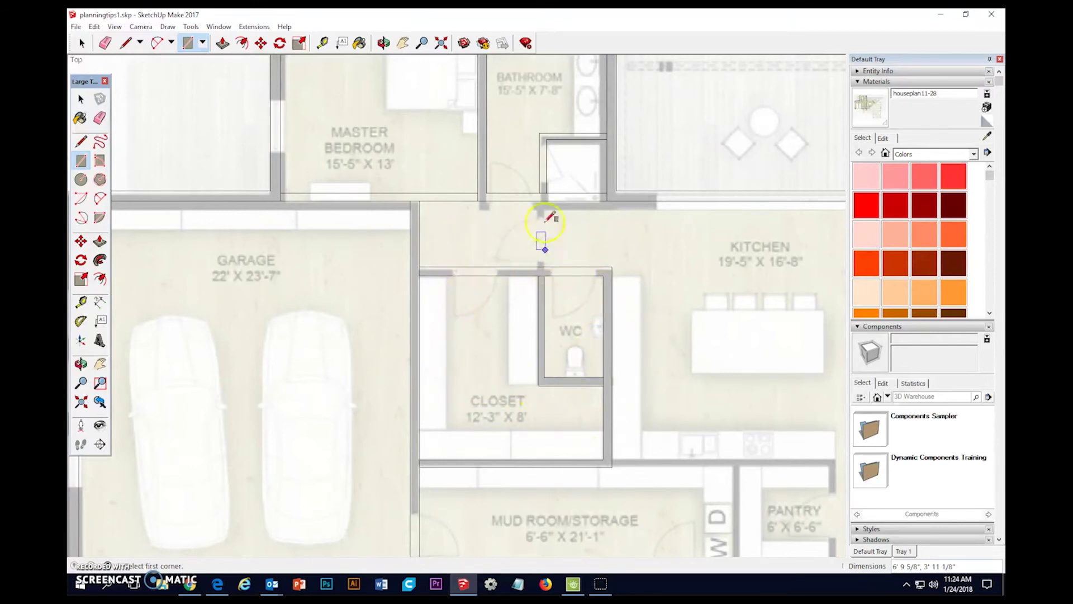
scroll(545, 221, up, 4)
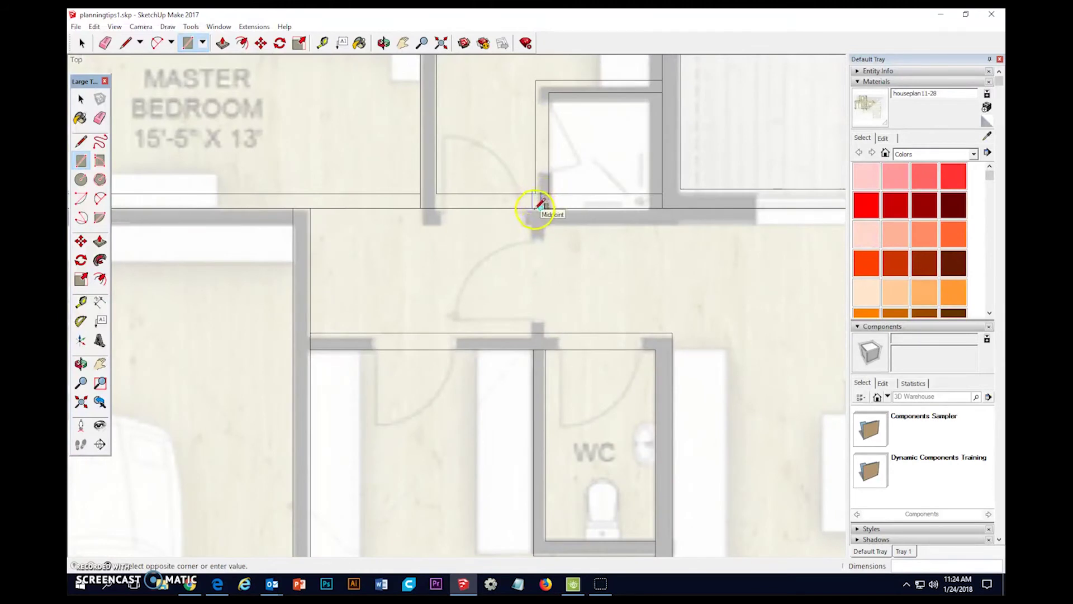
click(549, 333)
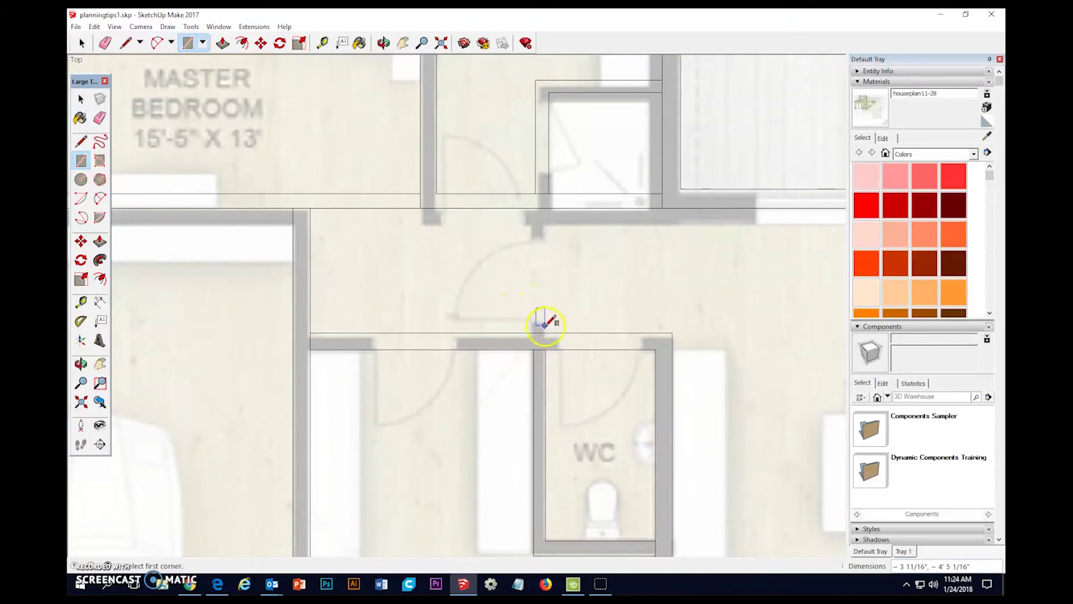
drag(544, 310, 534, 207)
click(535, 206)
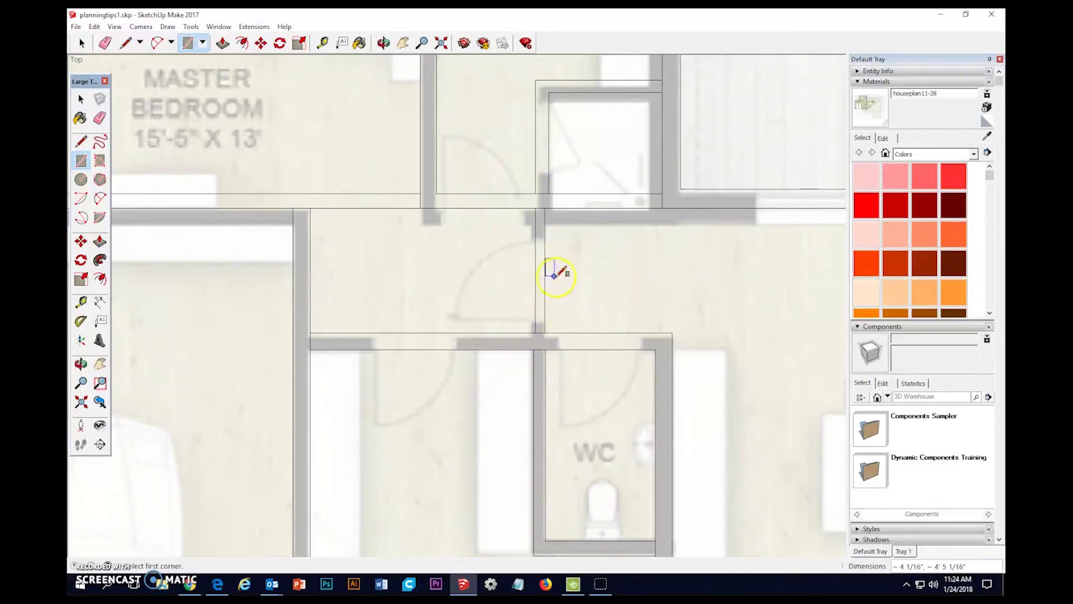
Trace a rectangle along the wall above the mud room and pantry
scroll(726, 270, down, 4)
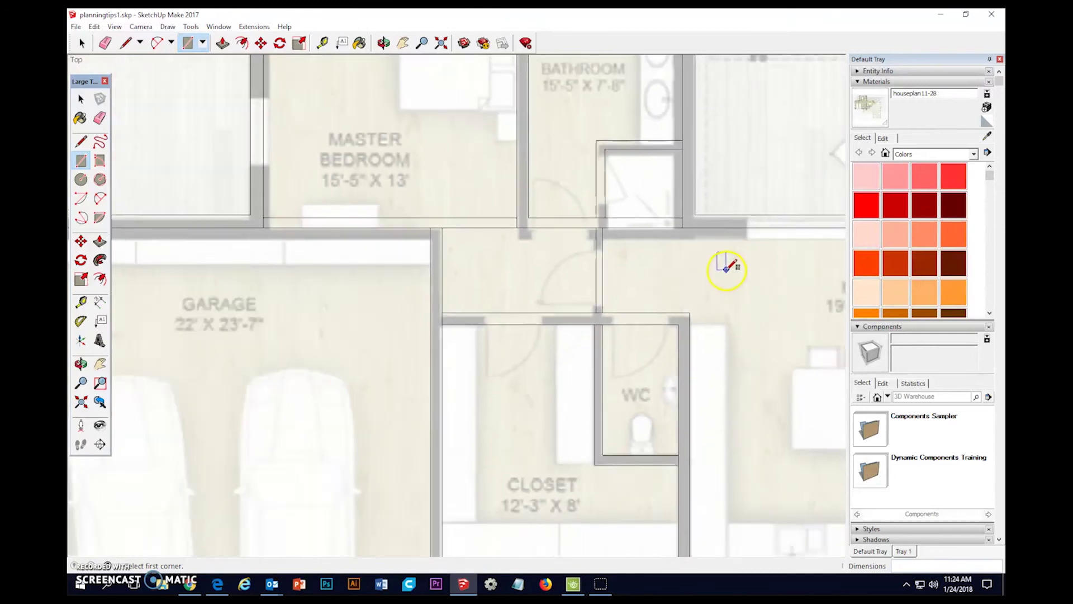
scroll(721, 268, down, 3)
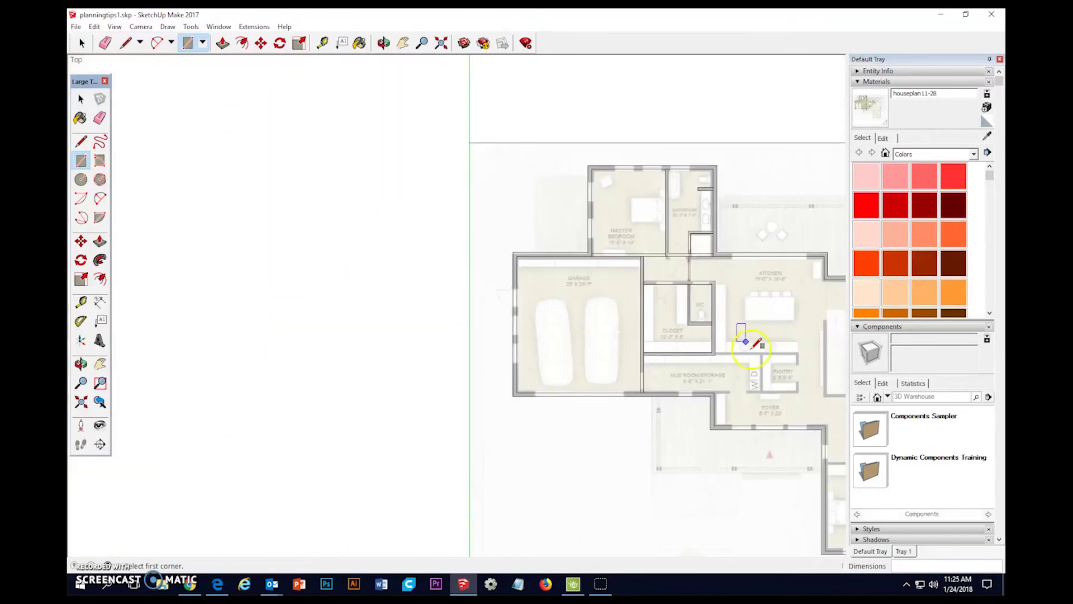
scroll(805, 402, up, 4)
scroll(800, 403, up, 3)
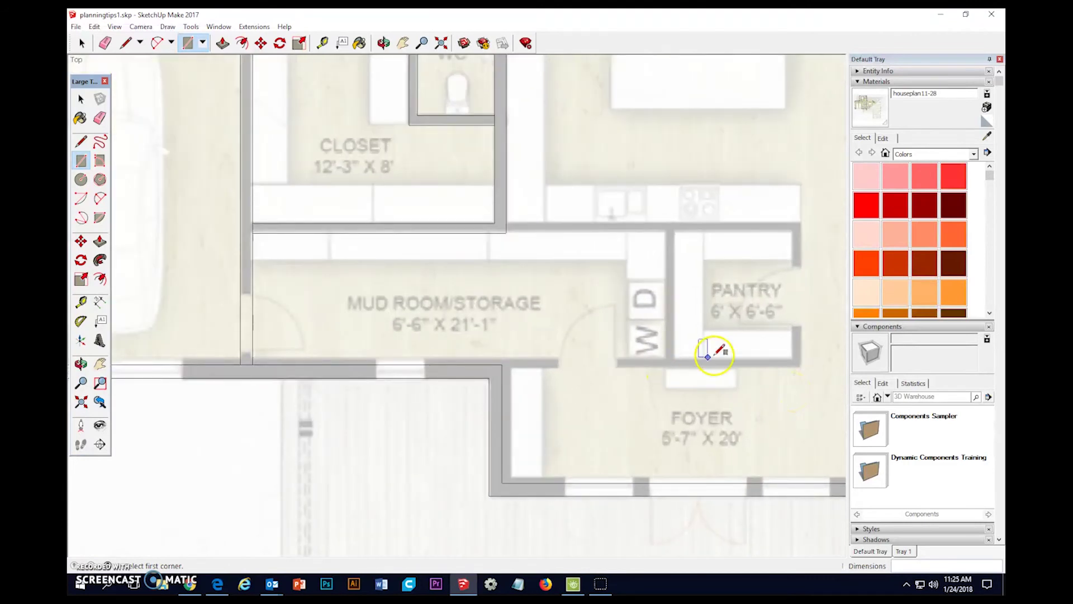
click(506, 233)
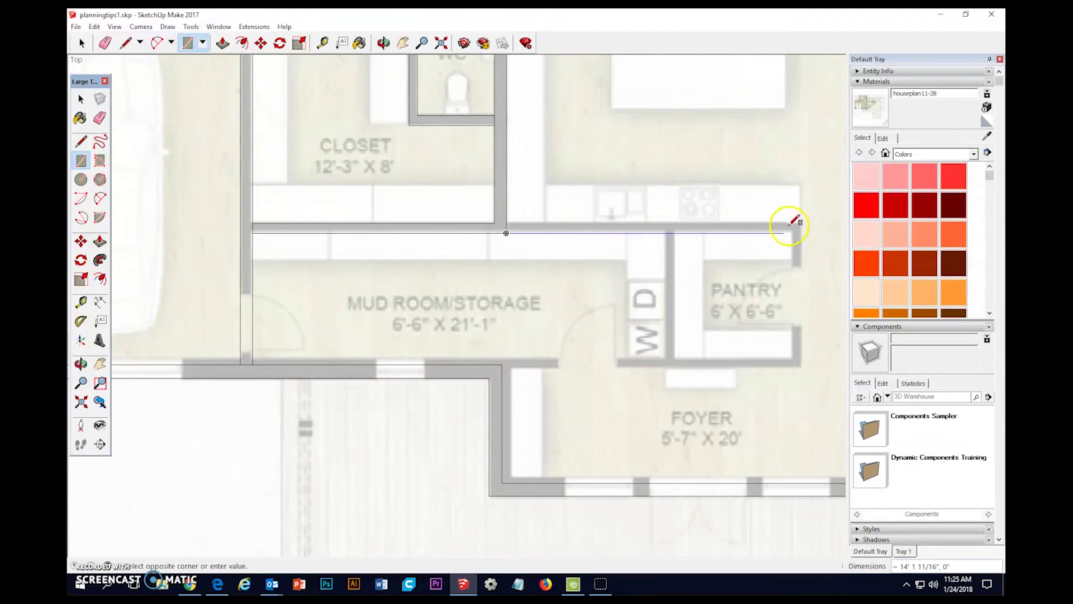
scroll(802, 224, up, 5)
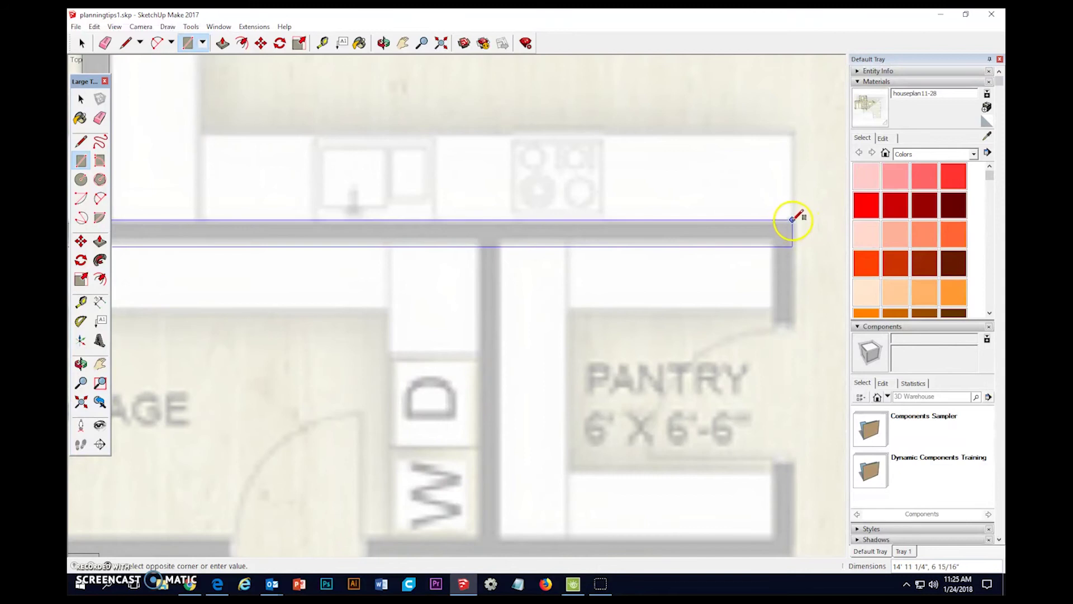
click(793, 220)
Draw the pantry rectangle, redraw it, and start another at the wall corner below the W/D
scroll(794, 224, down, 4)
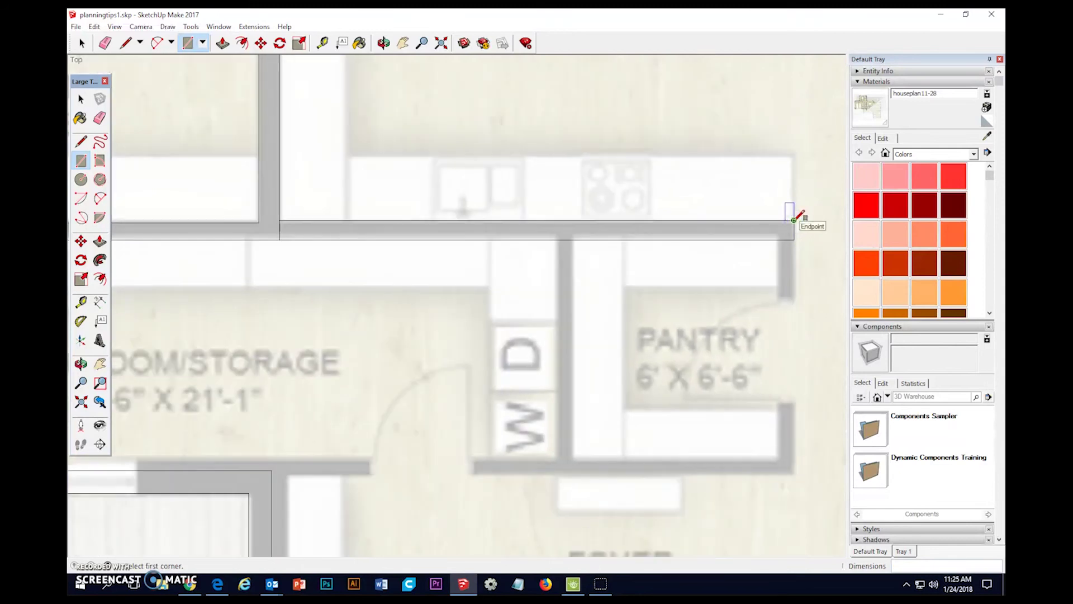
click(793, 233)
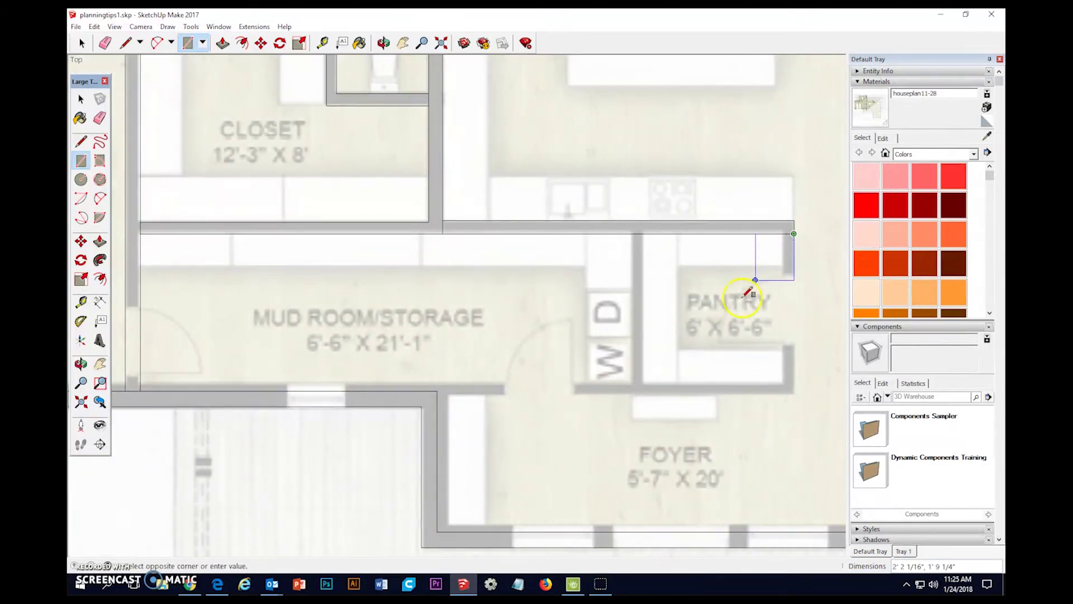
click(635, 389)
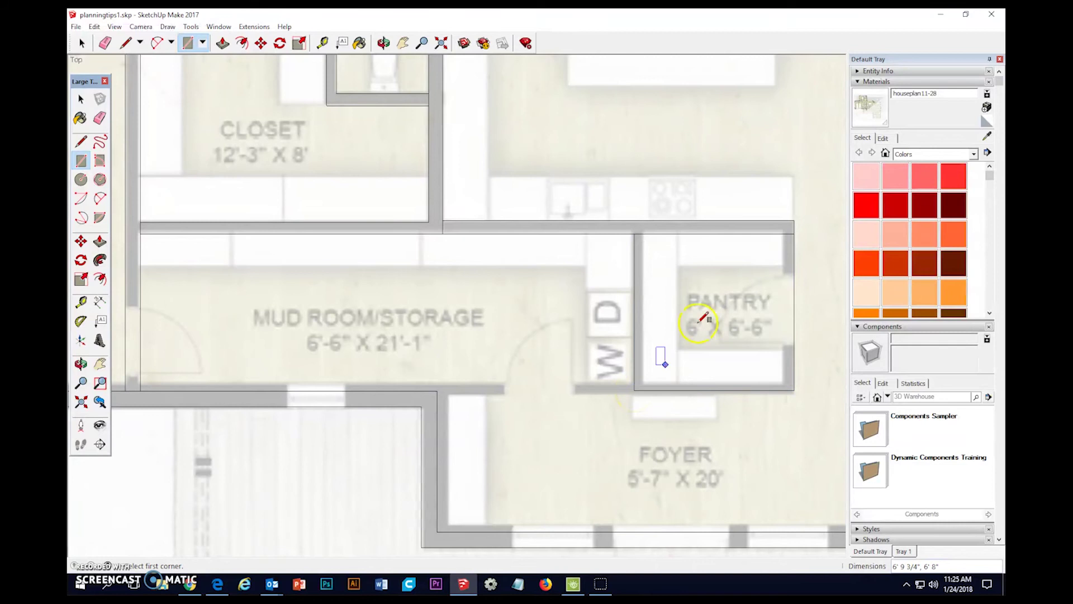
scroll(784, 235, down, 1)
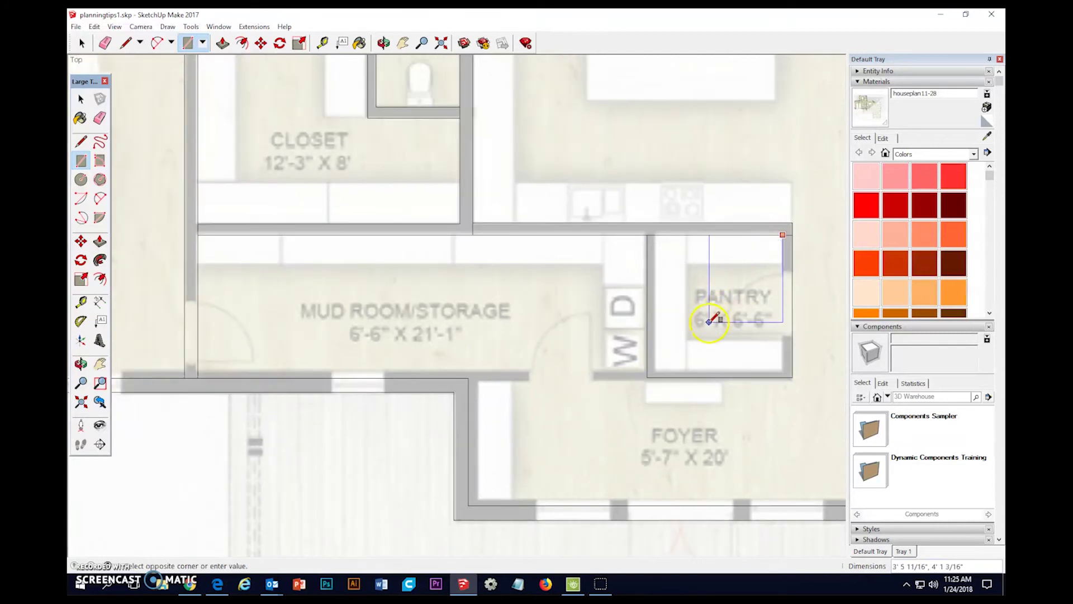
click(656, 370)
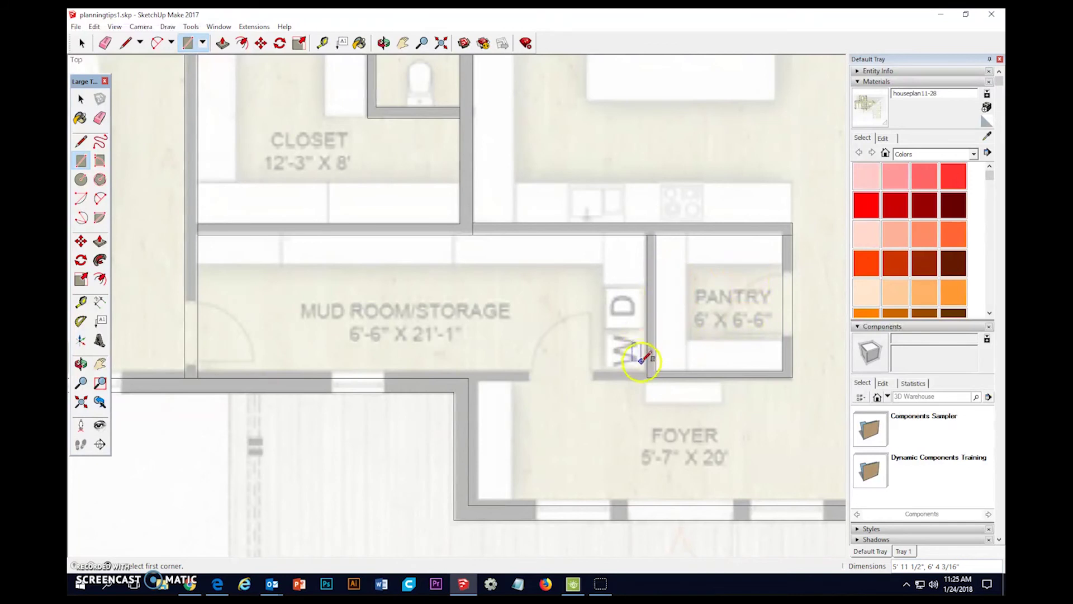
click(647, 376)
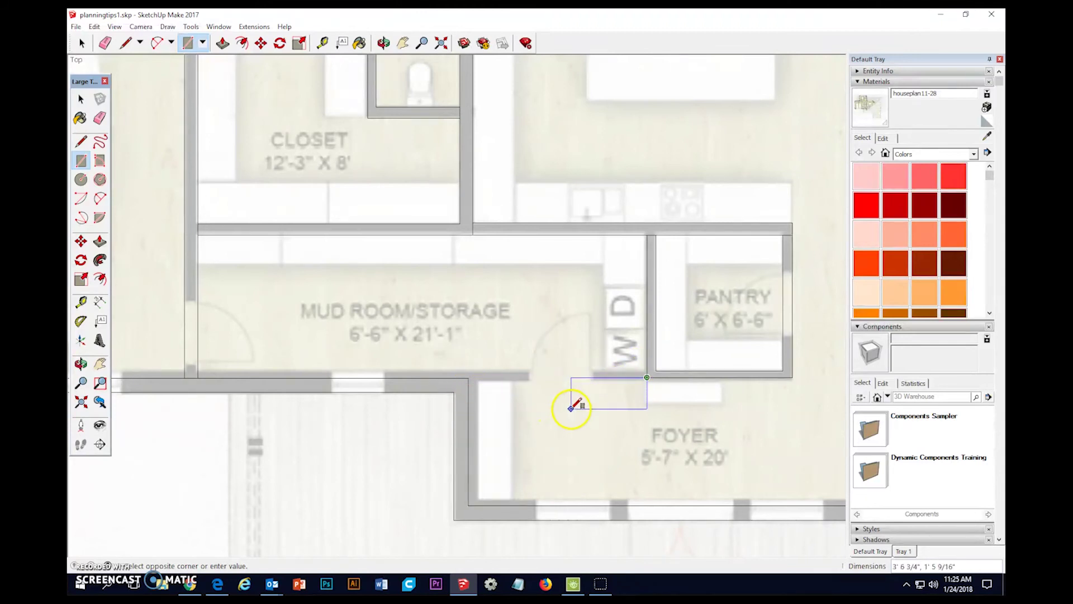
Finish the stray rectangle toward the foyer, then undo it and the pantry rectangles
click(570, 405)
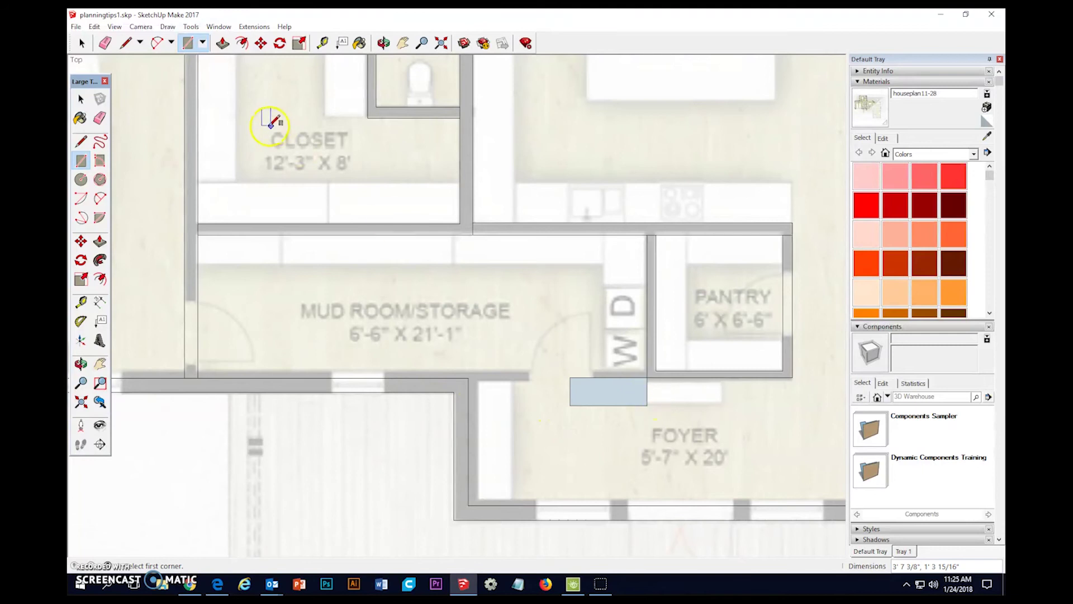
click(95, 27)
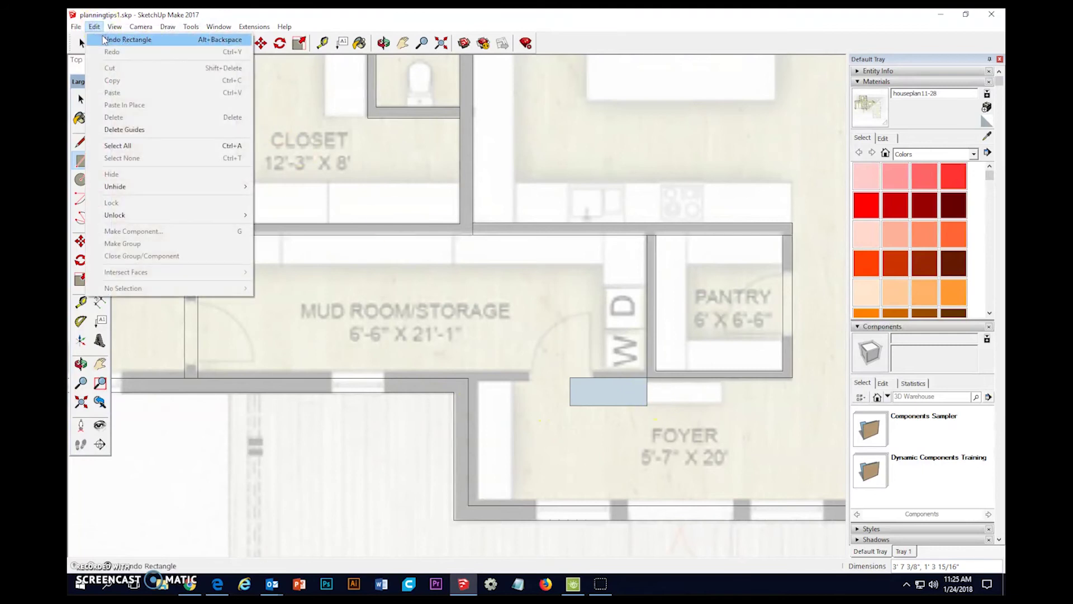
click(103, 37)
click(95, 27)
click(106, 39)
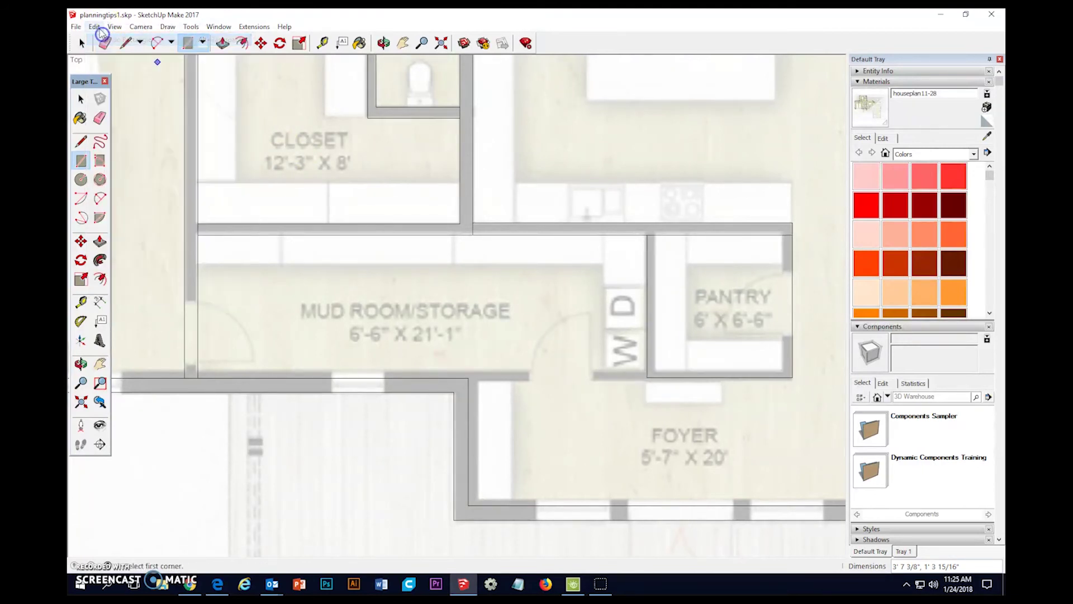
click(95, 27)
click(103, 40)
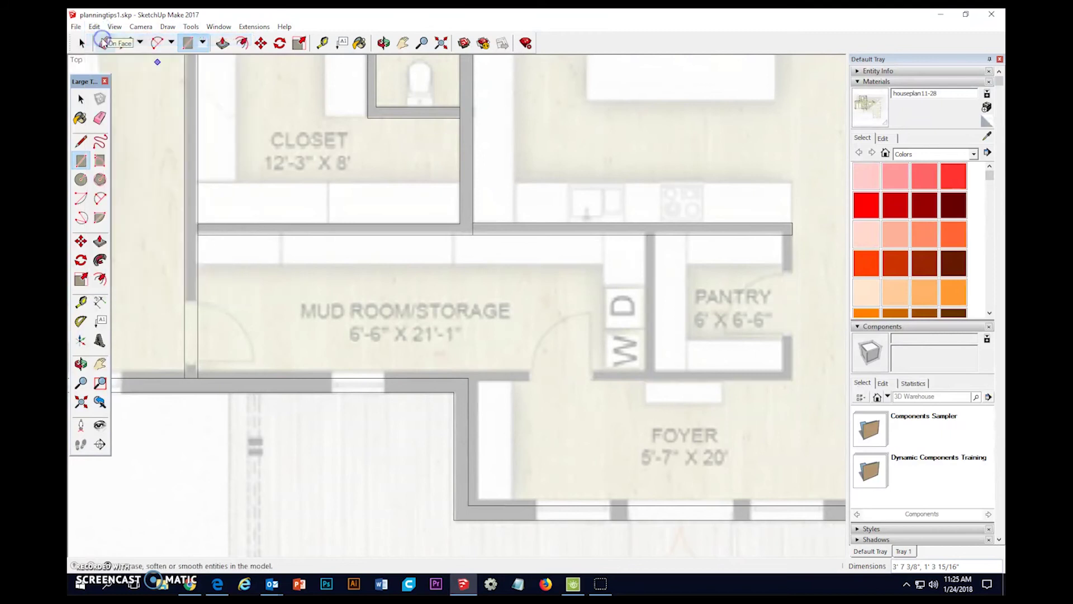
Trace the long wall between the mud room and foyer with a rectangle
click(468, 378)
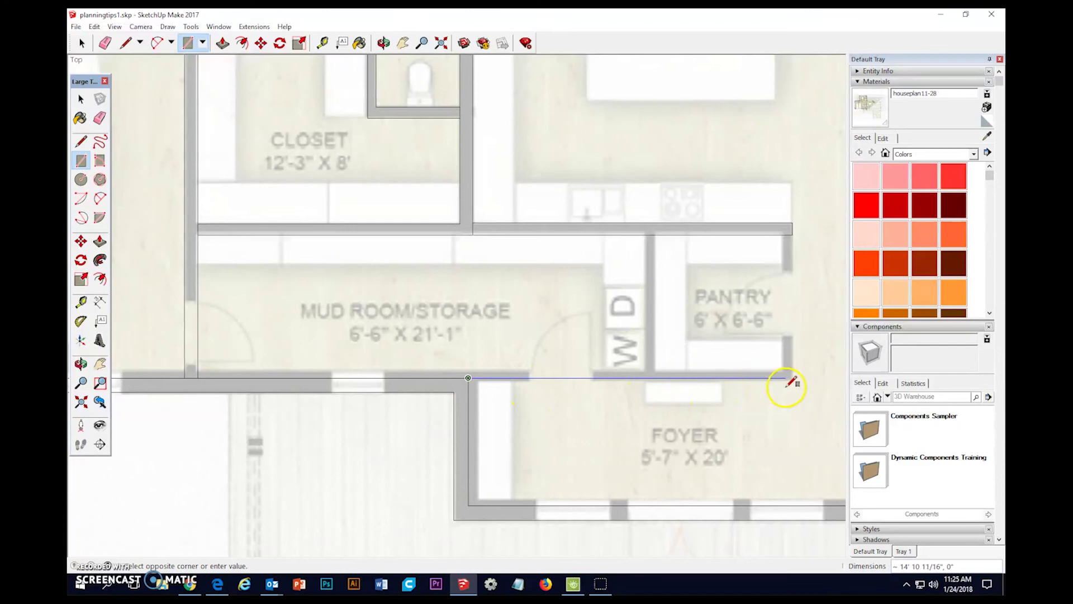
scroll(789, 387, up, 3)
scroll(783, 389, up, 2)
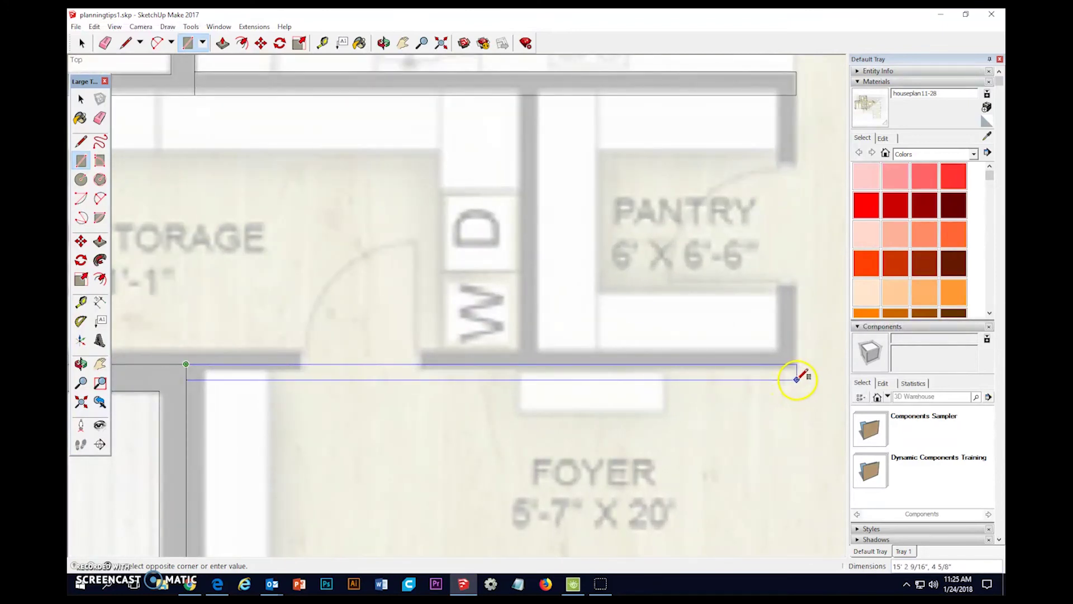
click(796, 378)
scroll(800, 374, down, 2)
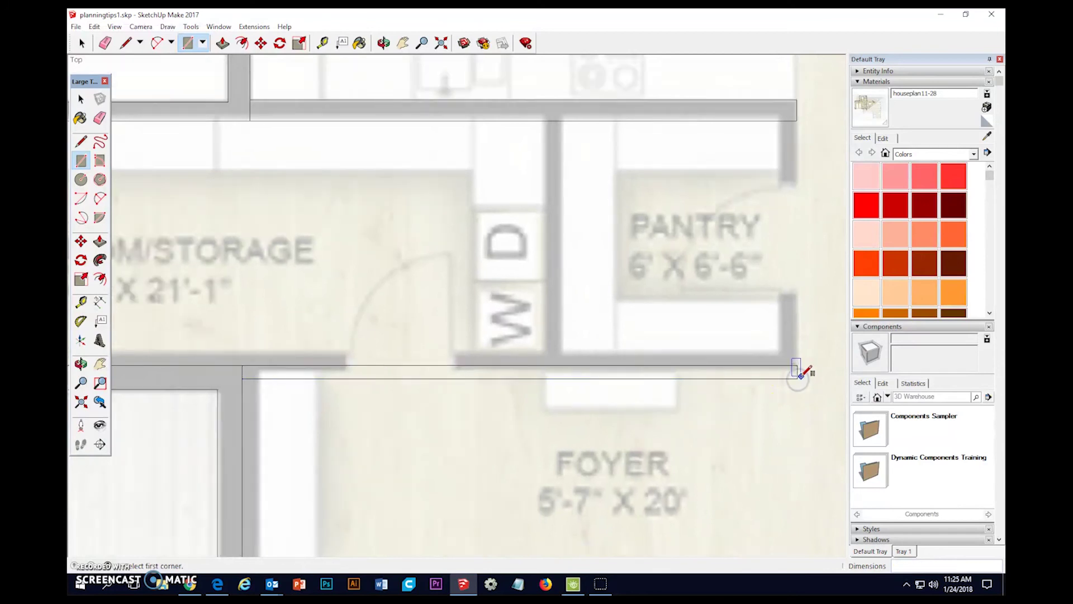
Draw two rectangles from the pantry's lower-right corner up to its top wall edge
click(797, 366)
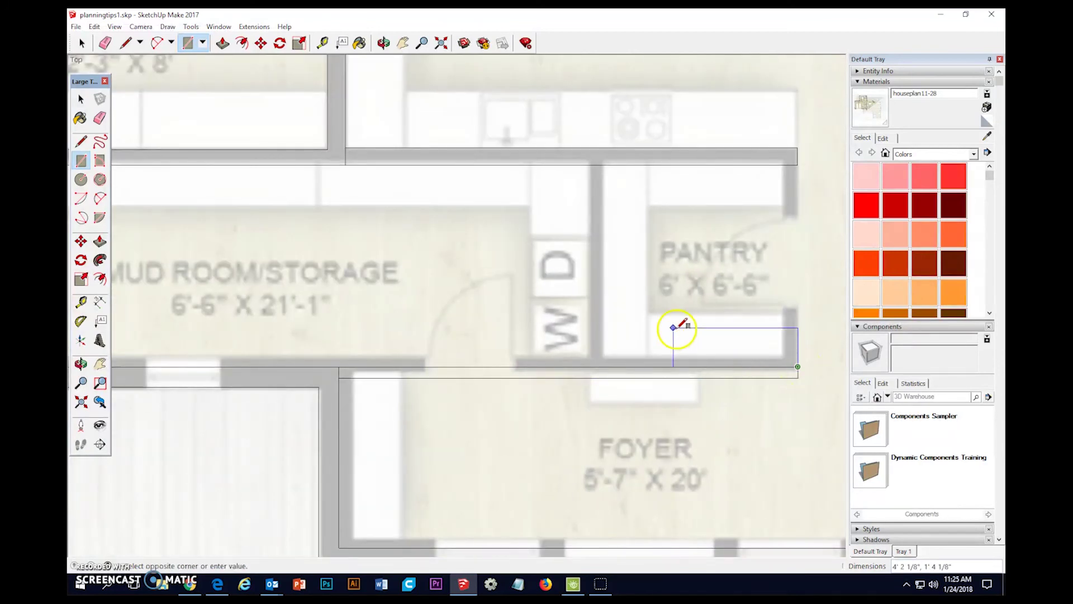
click(587, 164)
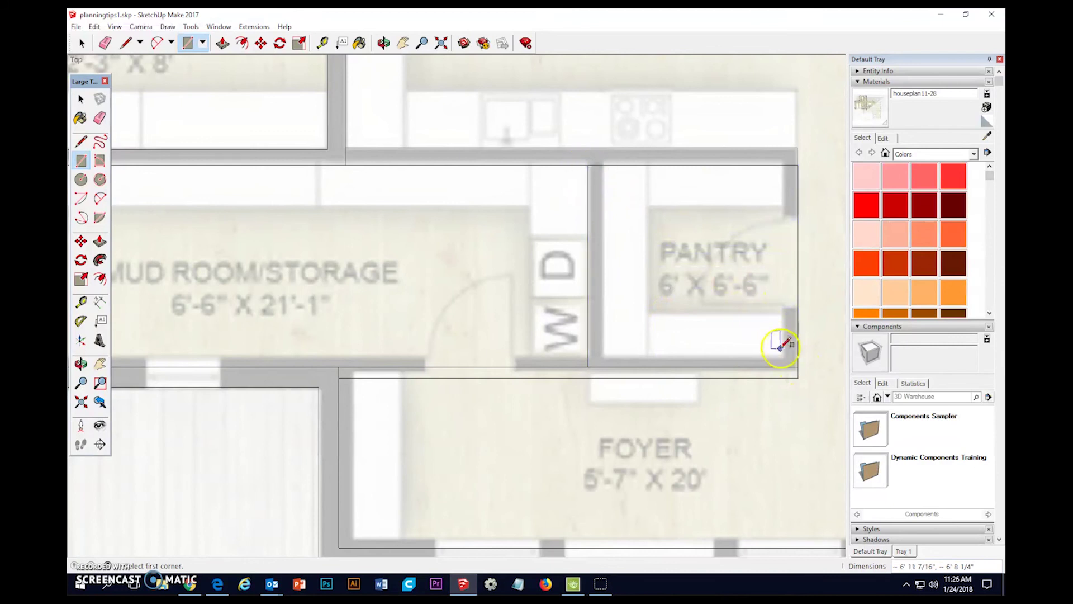
click(785, 366)
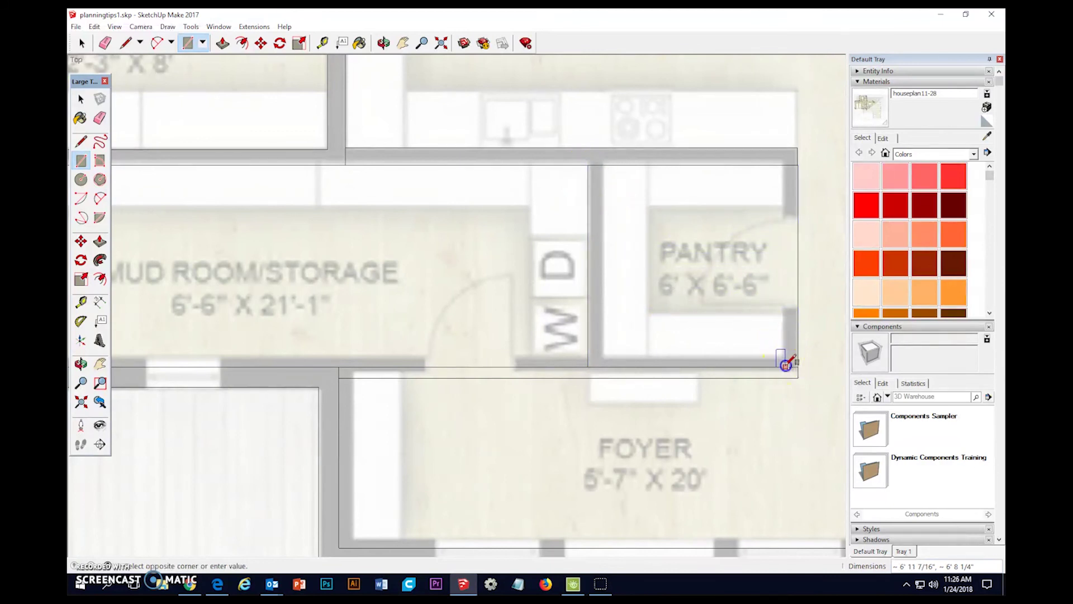
click(604, 164)
scroll(743, 282, down, 4)
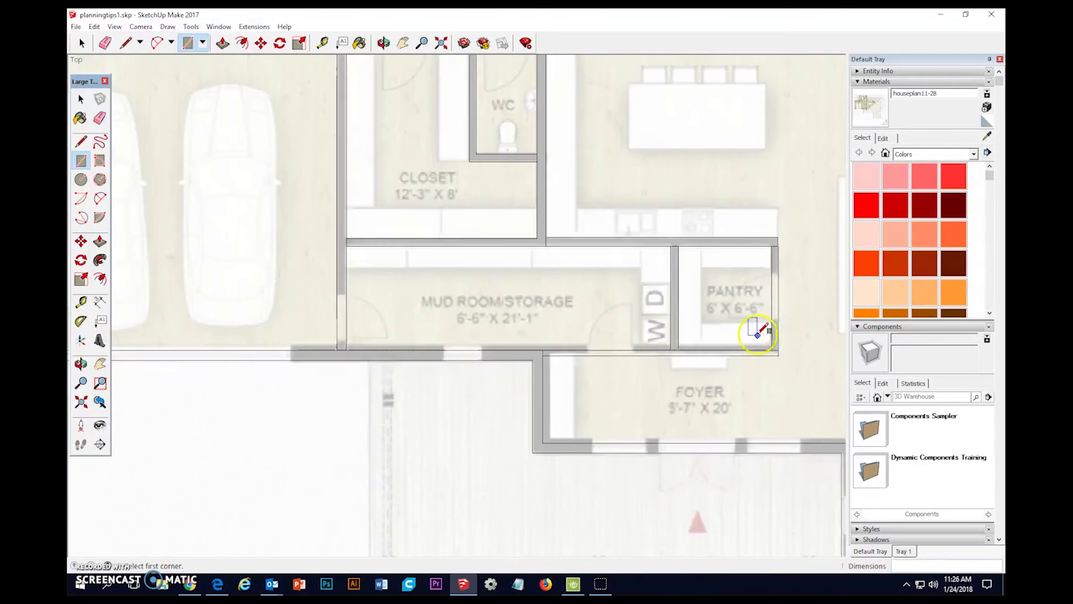
scroll(785, 397, down, 3)
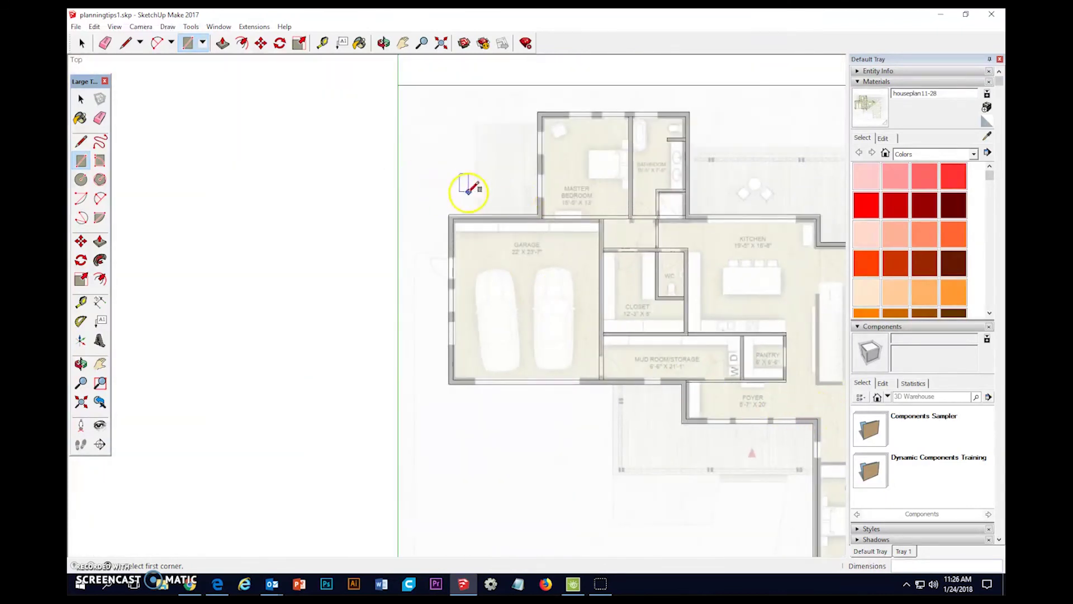
Pan and zoom the floor plan to frame the kitchen, WC and closet area
click(403, 43)
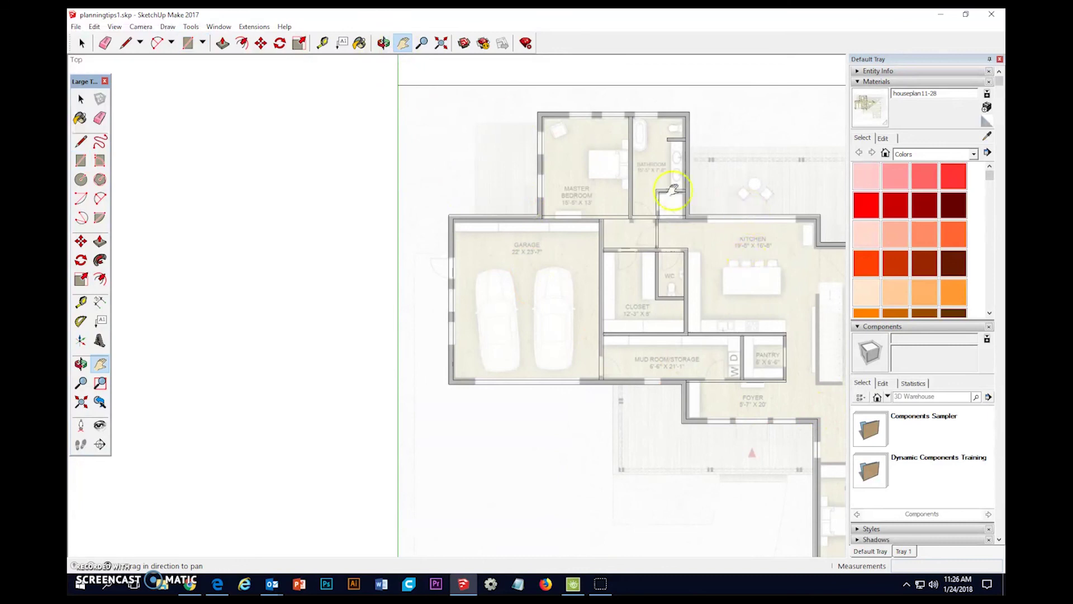
drag(642, 187, 342, 148)
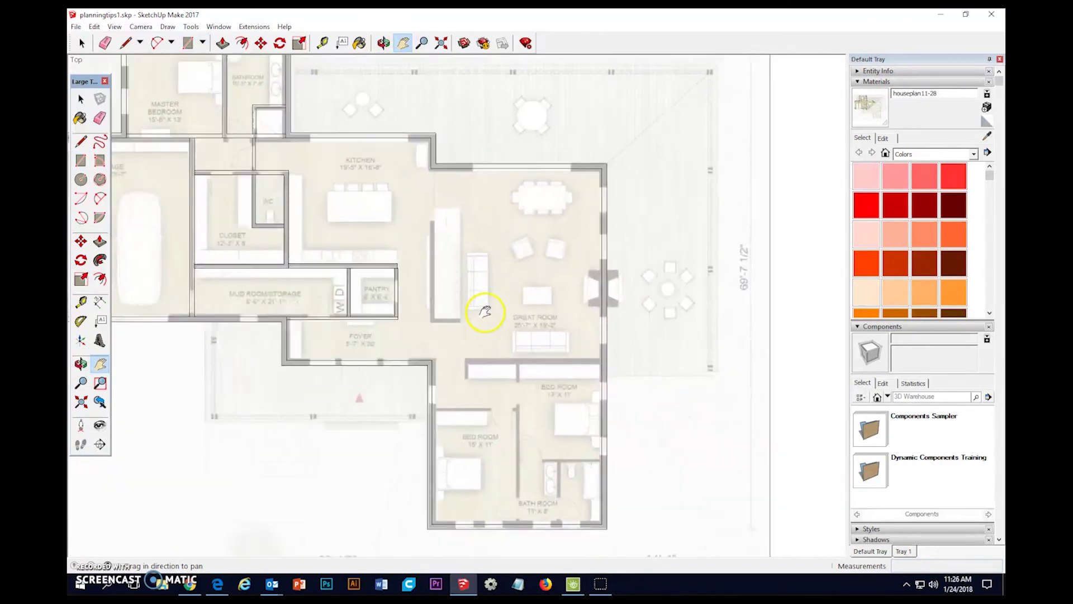
scroll(486, 312, up, 2)
scroll(546, 486, down, 2)
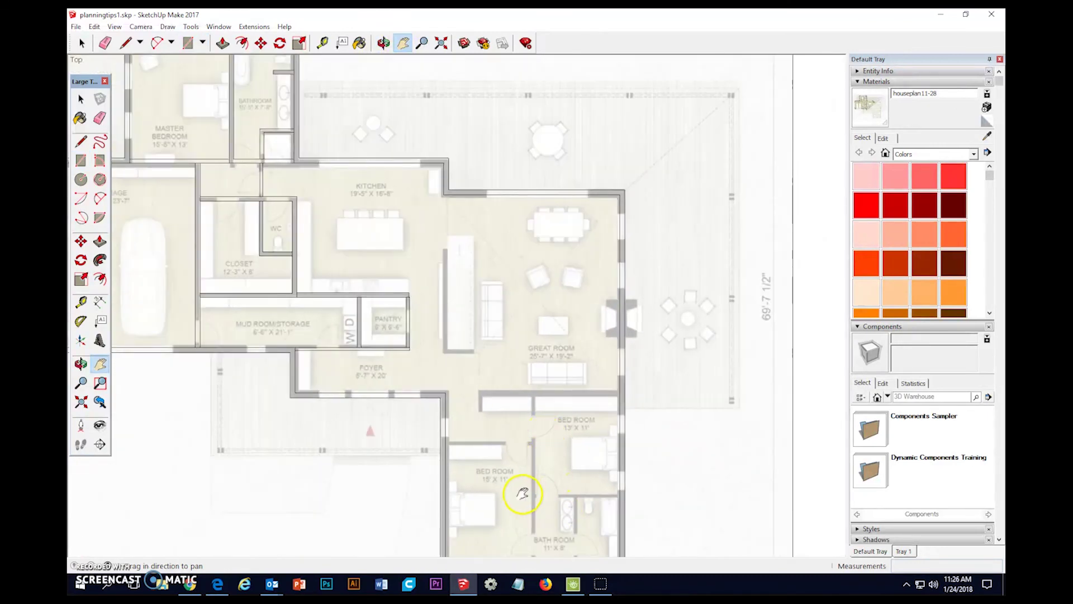
drag(522, 493, 546, 388)
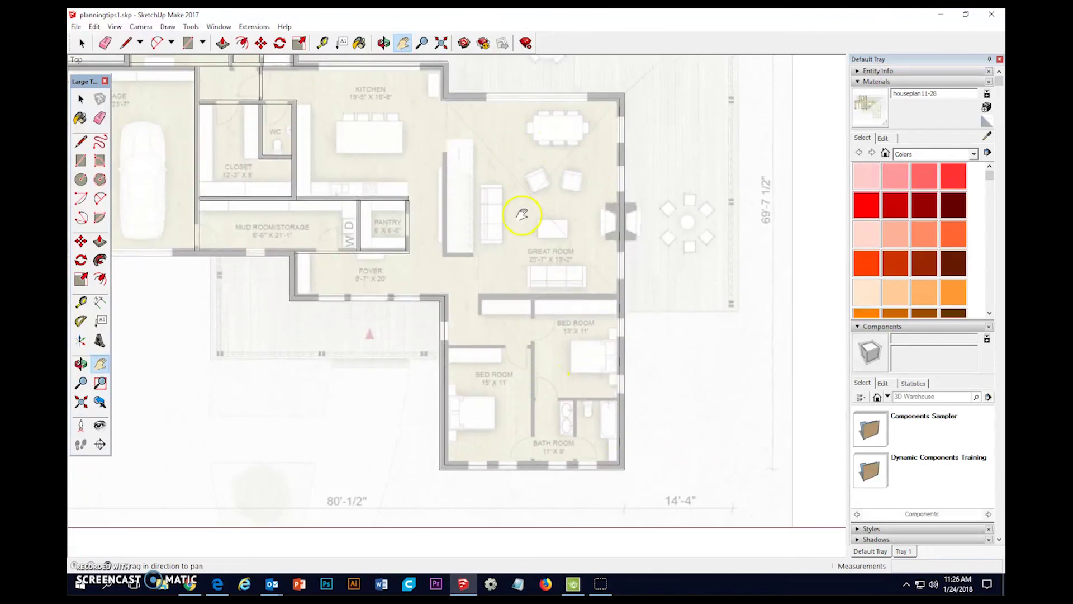
scroll(541, 192, down, 5)
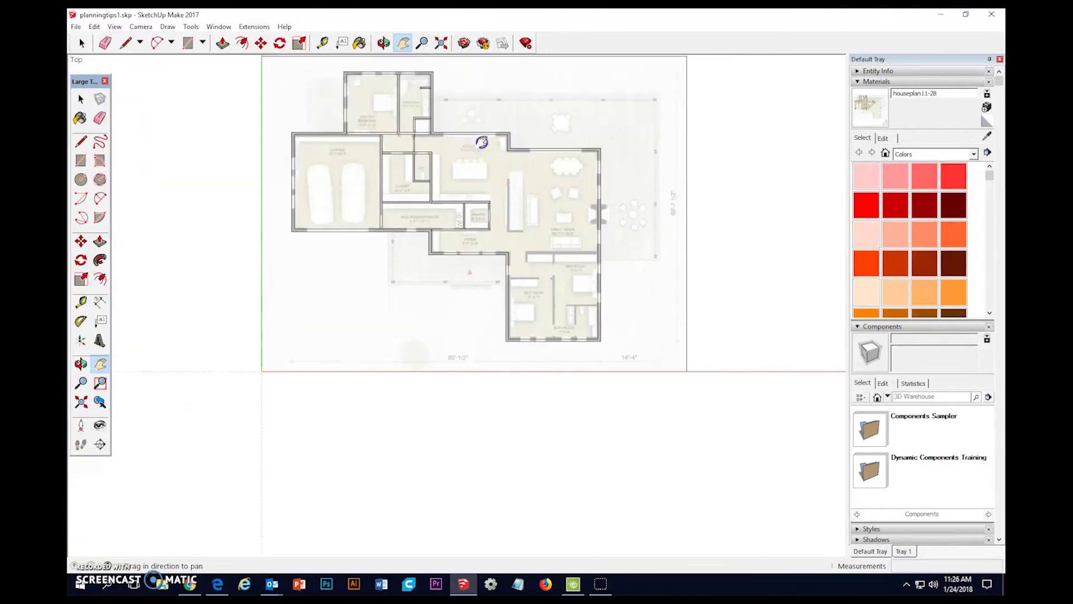
drag(482, 142, 484, 230)
scroll(494, 244, up, 6)
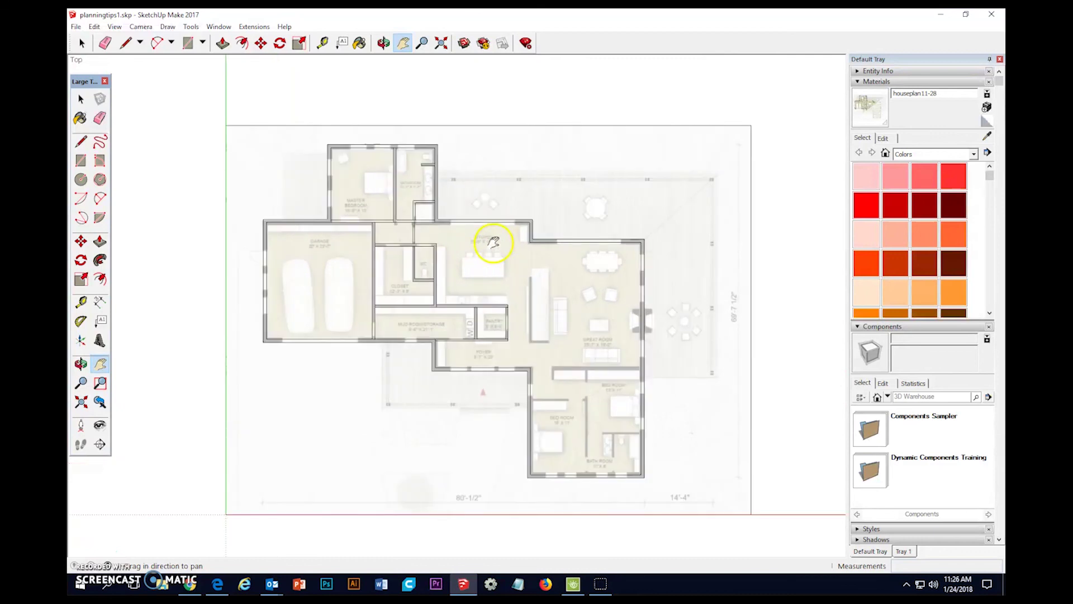